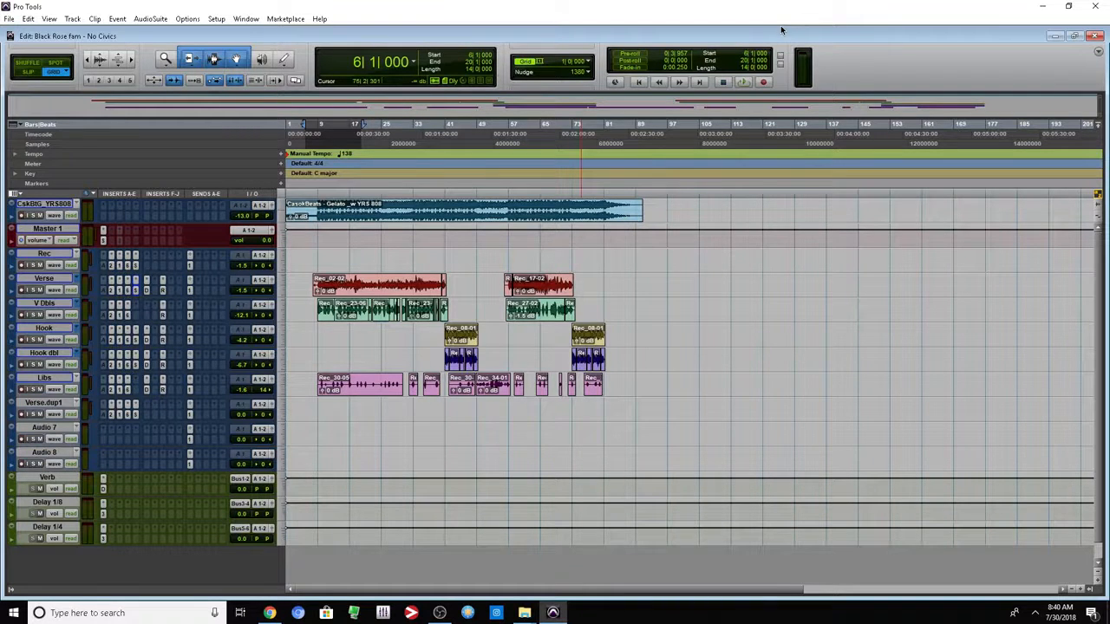
- Delete the unused buses from Bus 7-8 through Bus 127-128 in the I/O Setup
click(216, 18)
click(224, 73)
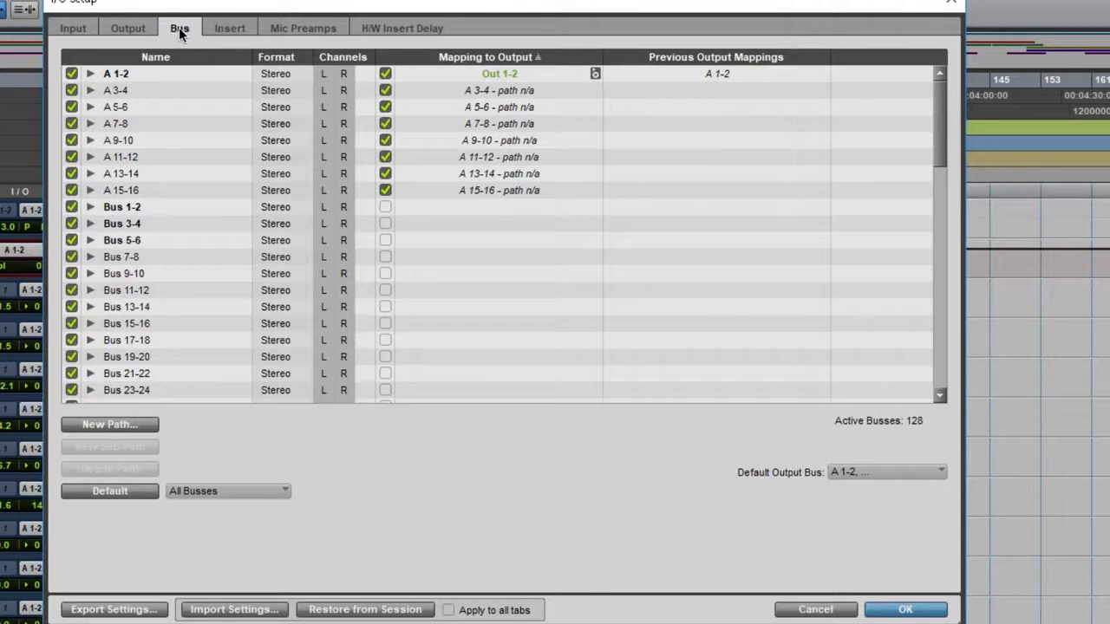
scroll(570, 165, down, 10)
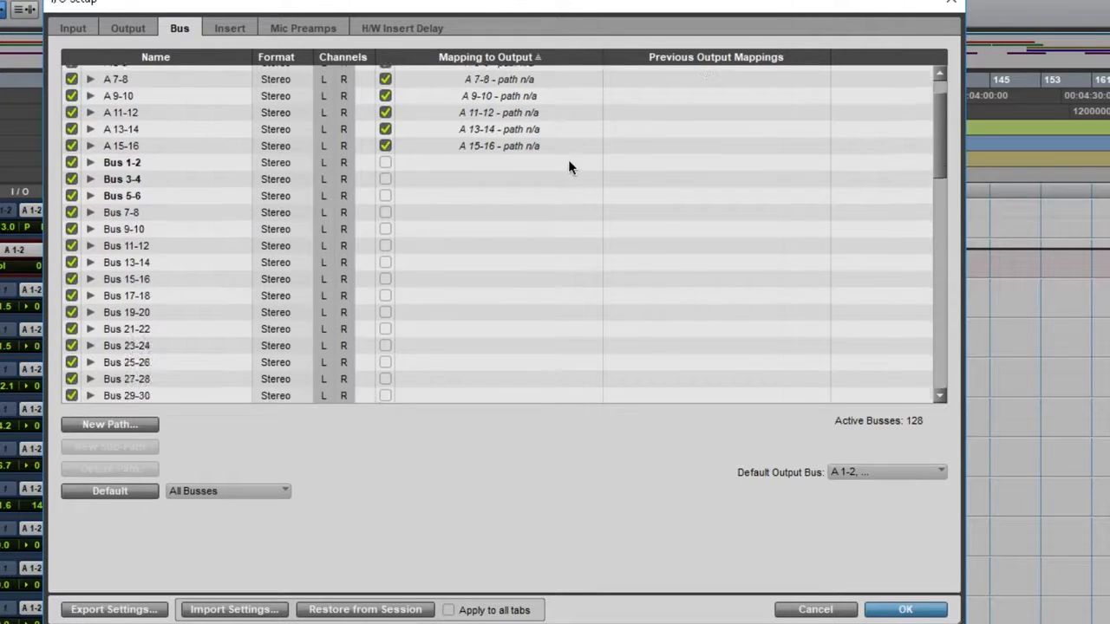
scroll(579, 162, down, 8)
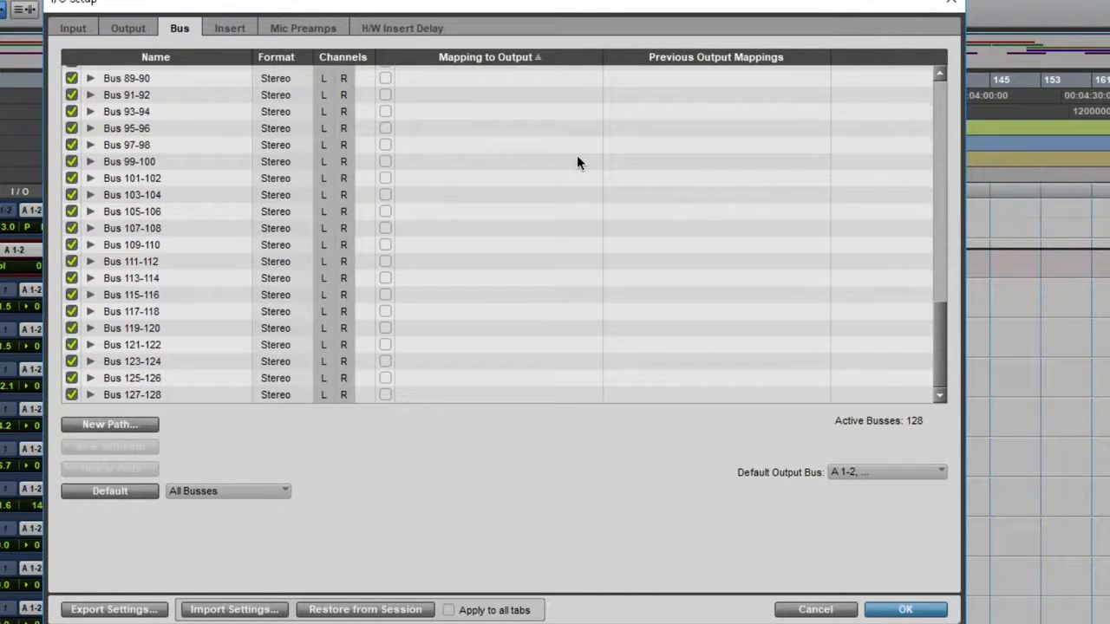
click(112, 397)
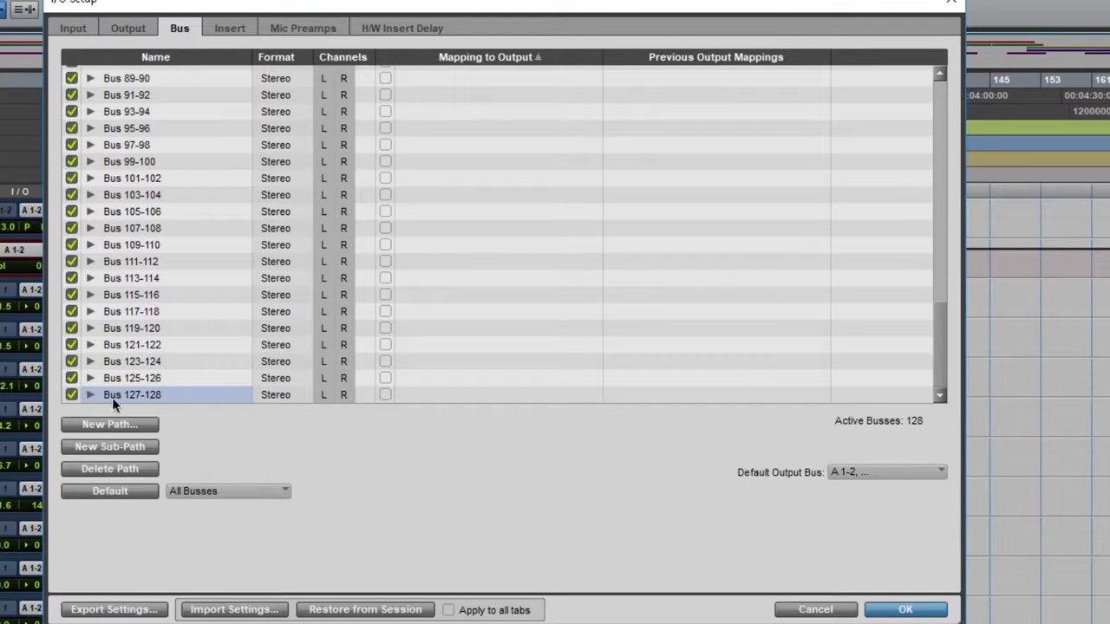
drag(934, 309, 927, 136)
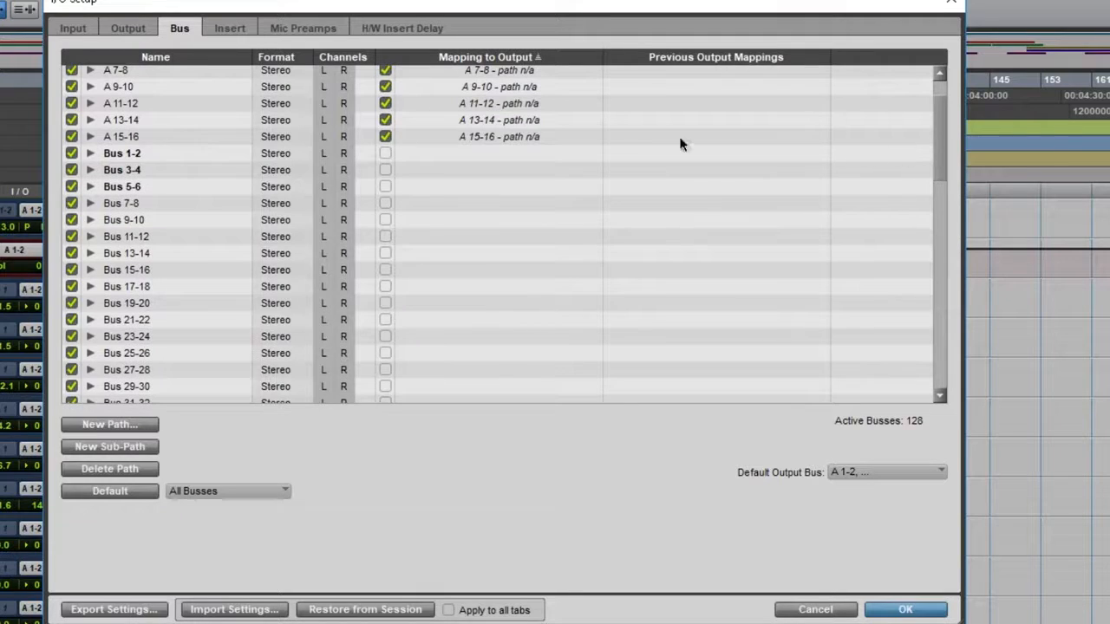
shift+click(156, 205)
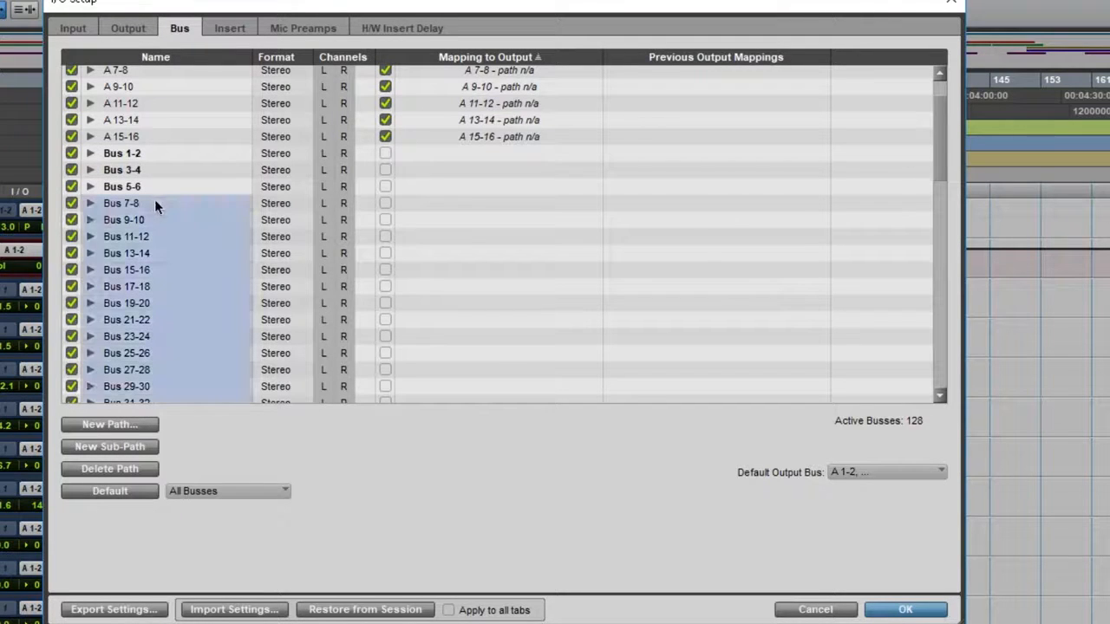
click(96, 472)
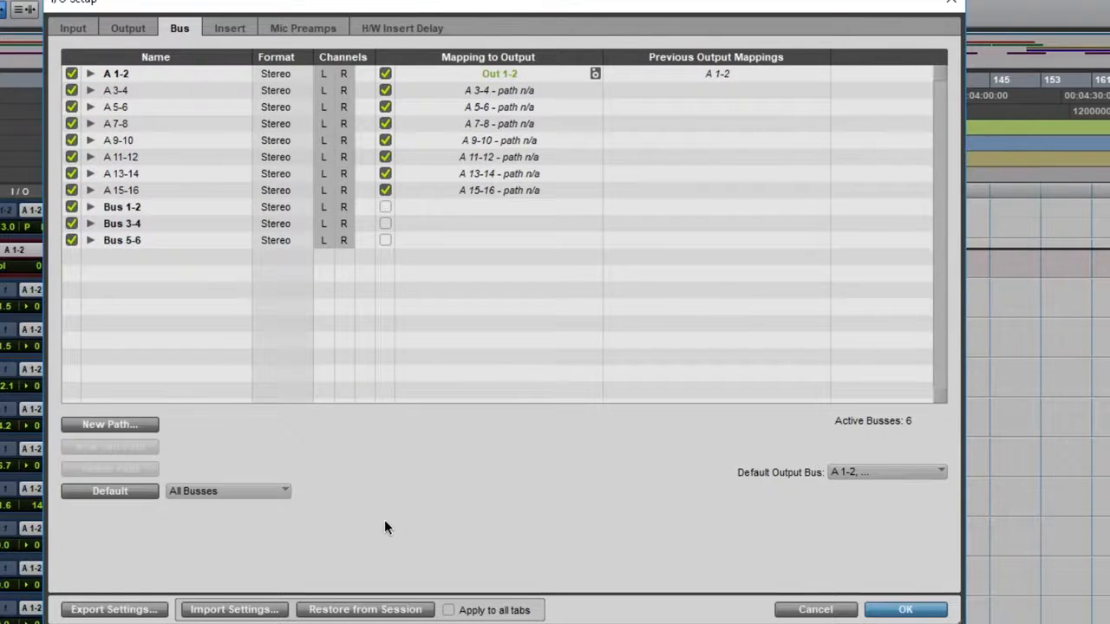
- Delete the unused bus paths A 3-4 through A 15-16 and apply the I/O Setup changes
click(149, 242)
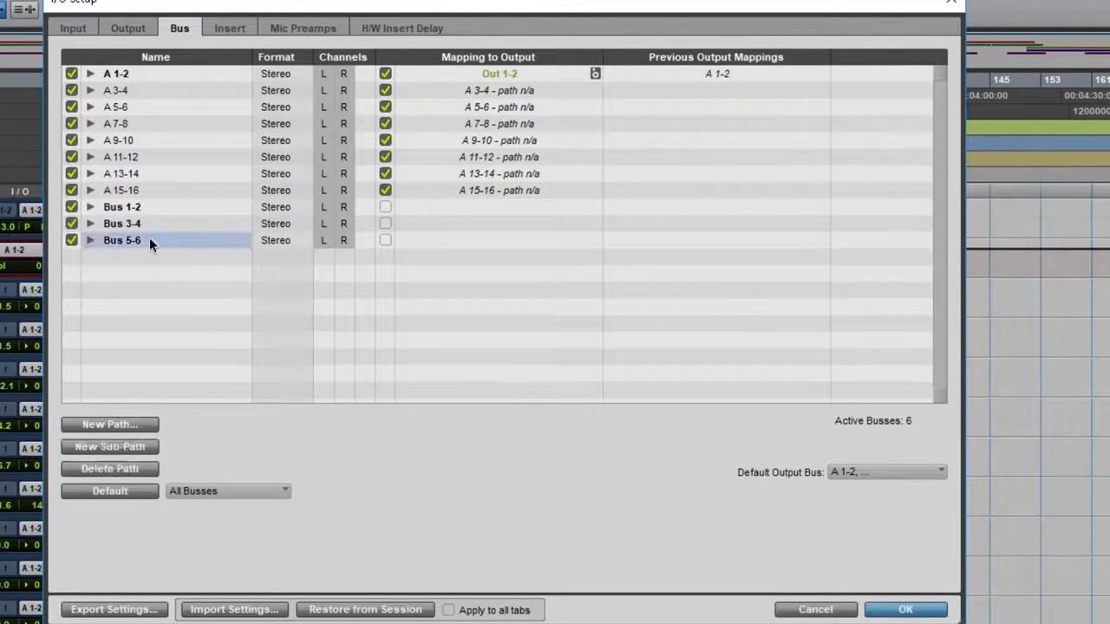
click(153, 208)
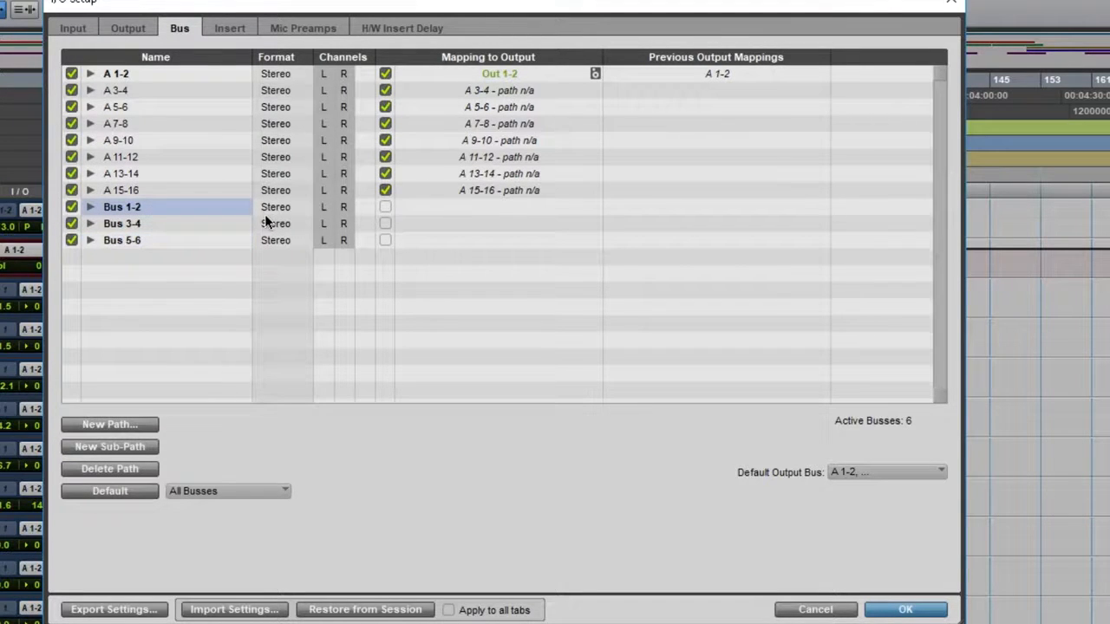
click(135, 192)
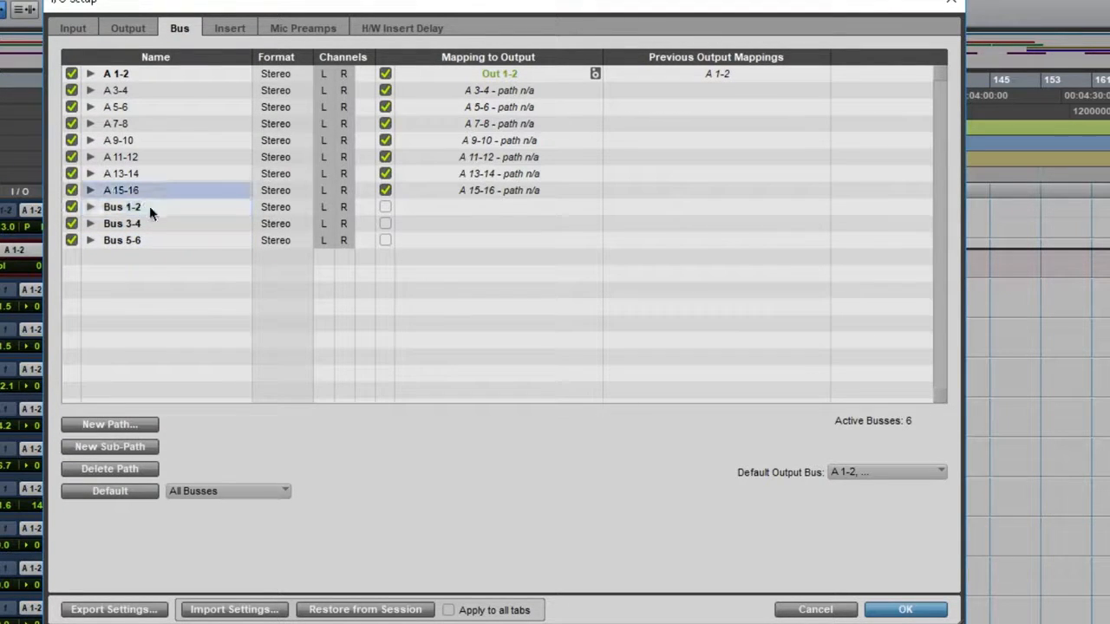
shift+click(142, 90)
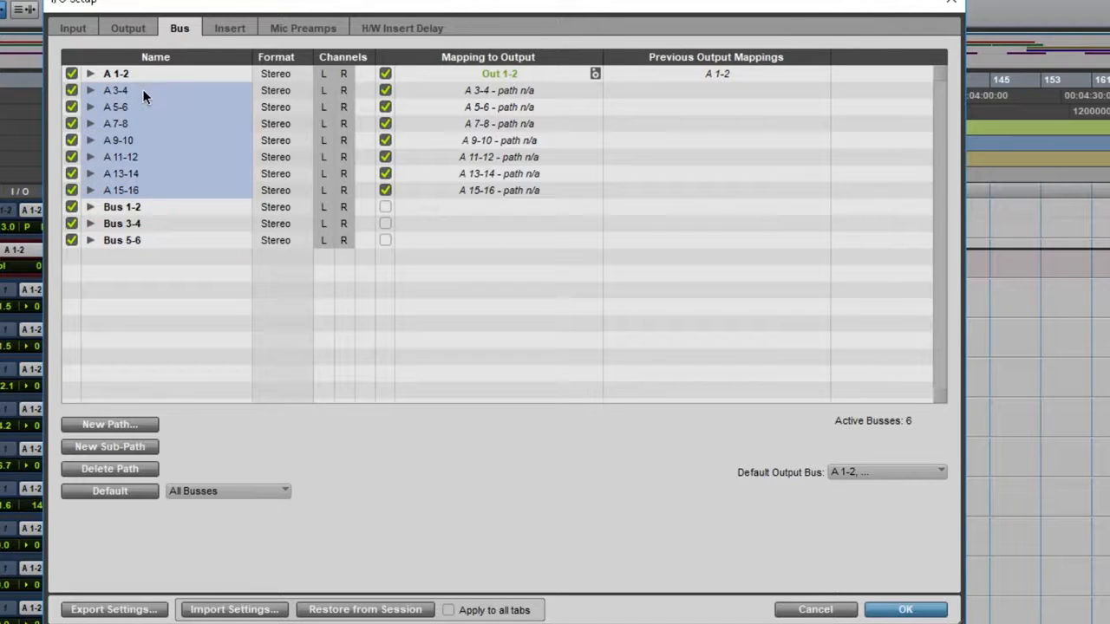
click(73, 467)
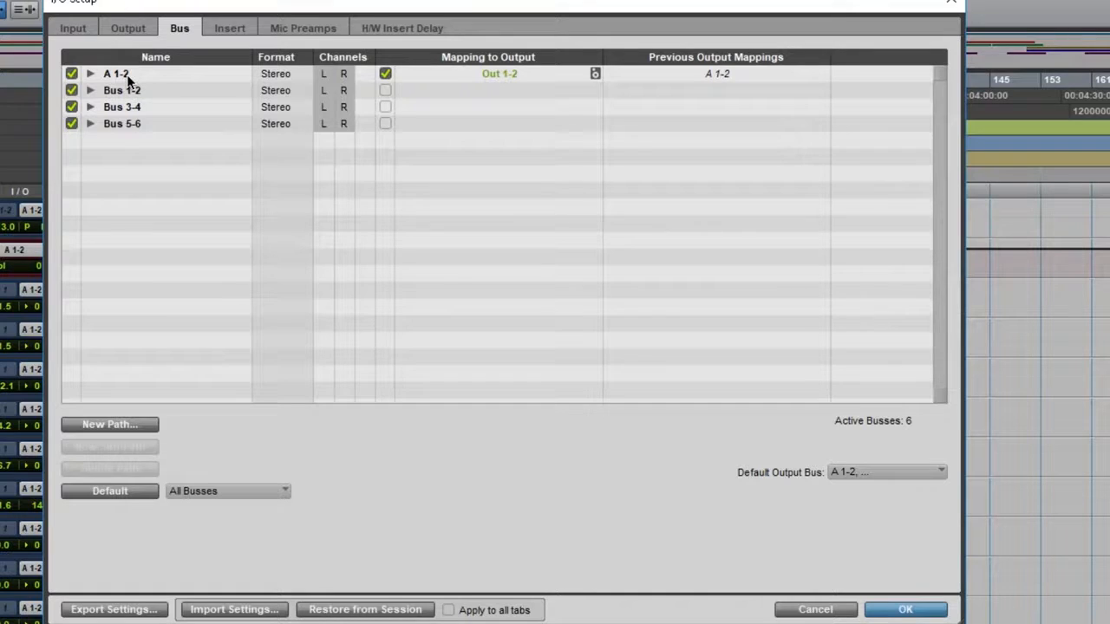
click(146, 90)
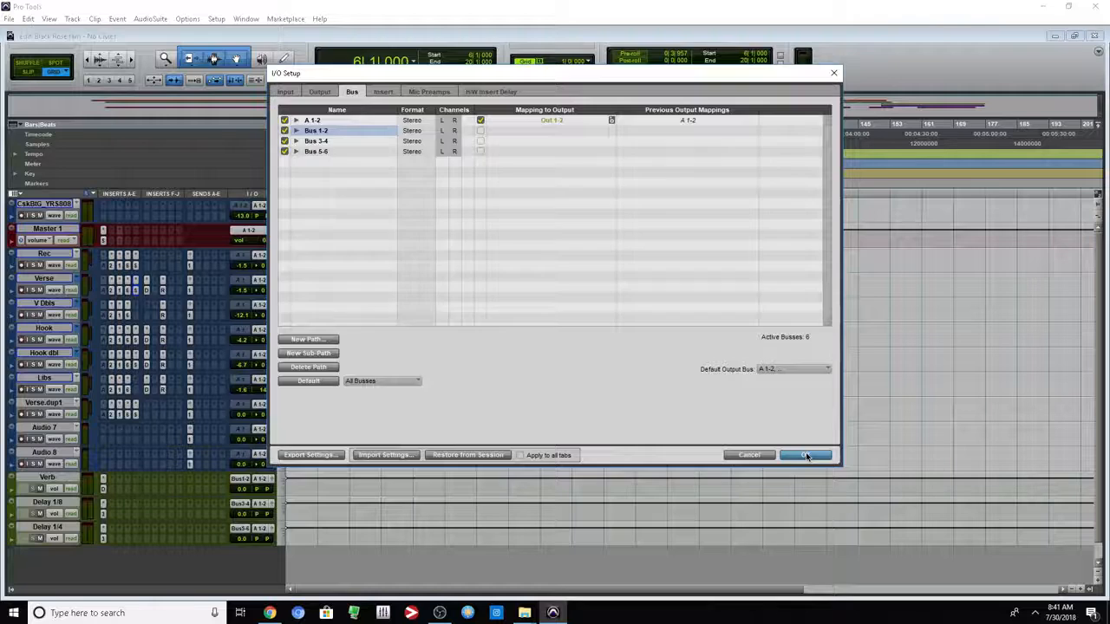
click(906, 609)
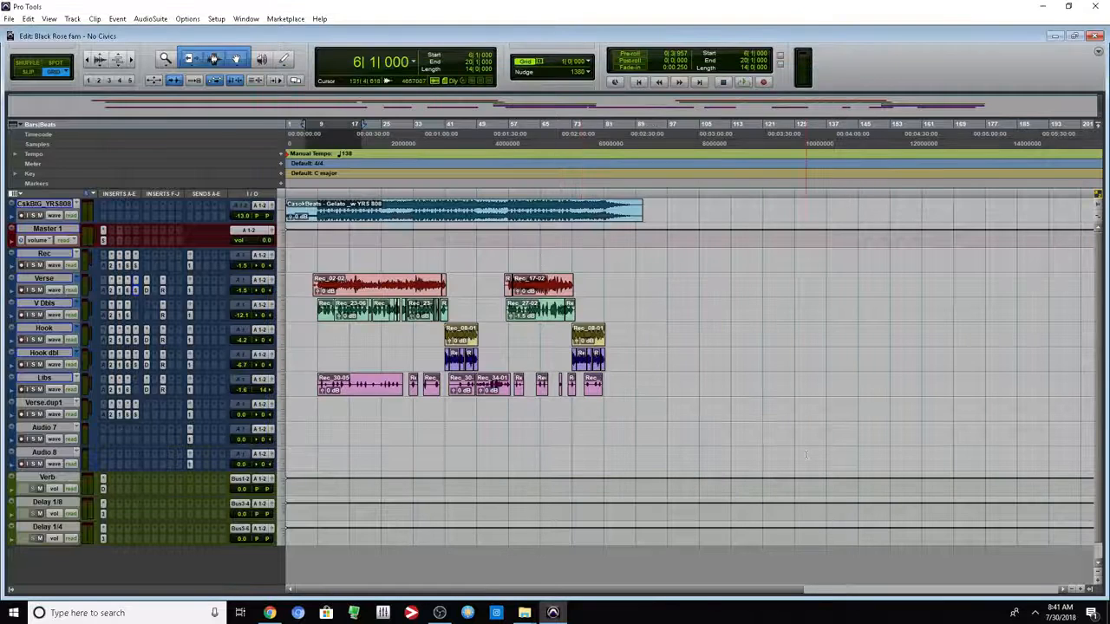
- Hide and make inactive the unused tracks Verse.dup1, Audio 7 and Audio 8
click(39, 484)
click(57, 528)
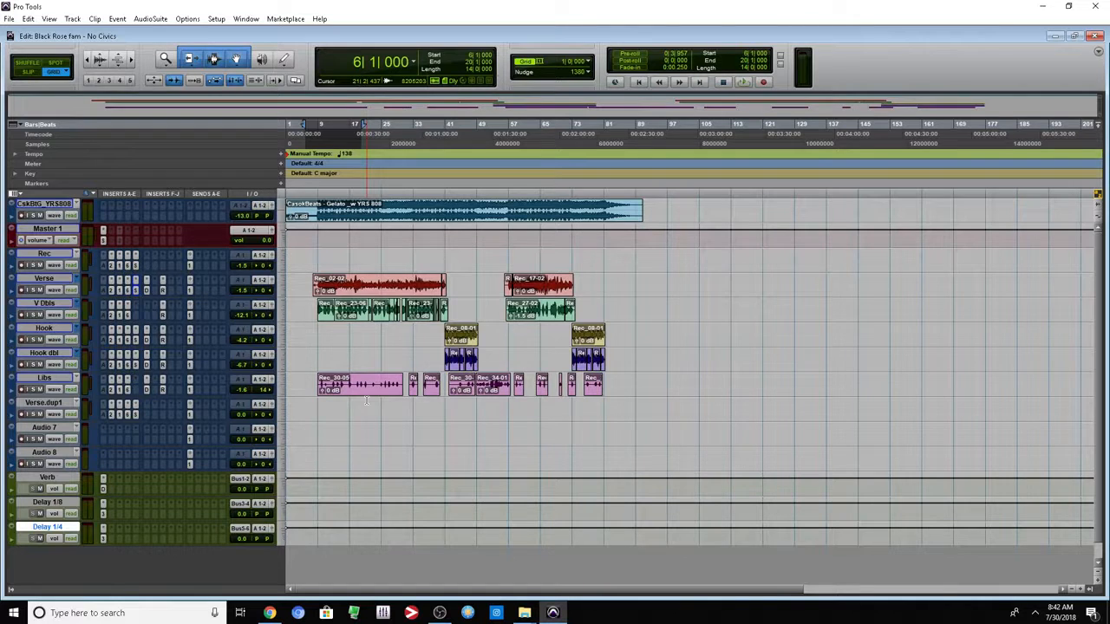
click(55, 404)
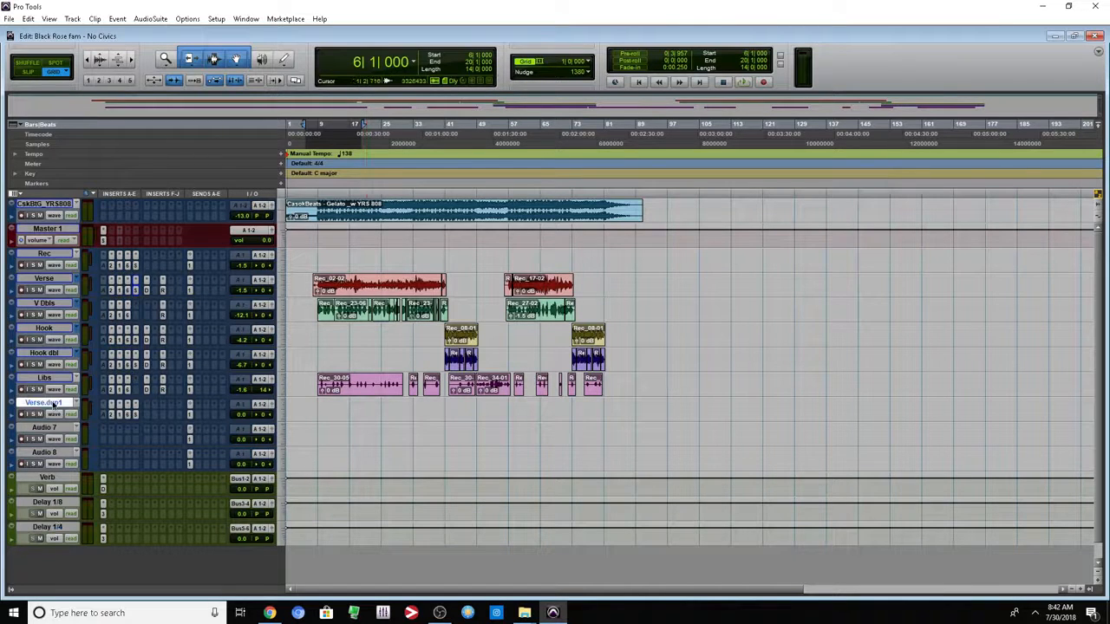
shift+click(54, 453)
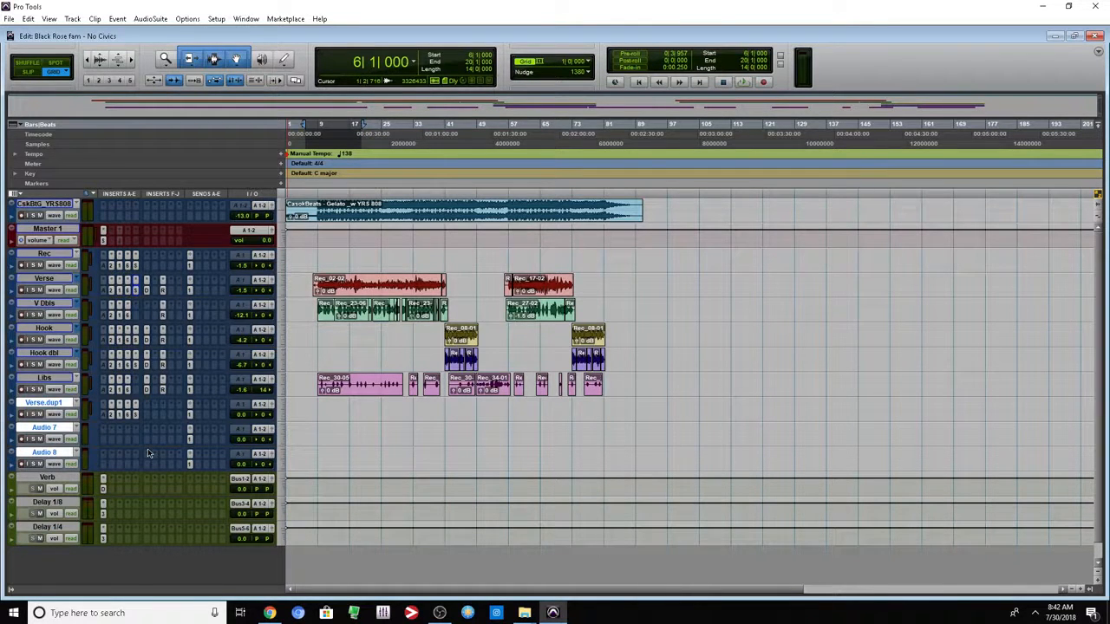
right_click(39, 406)
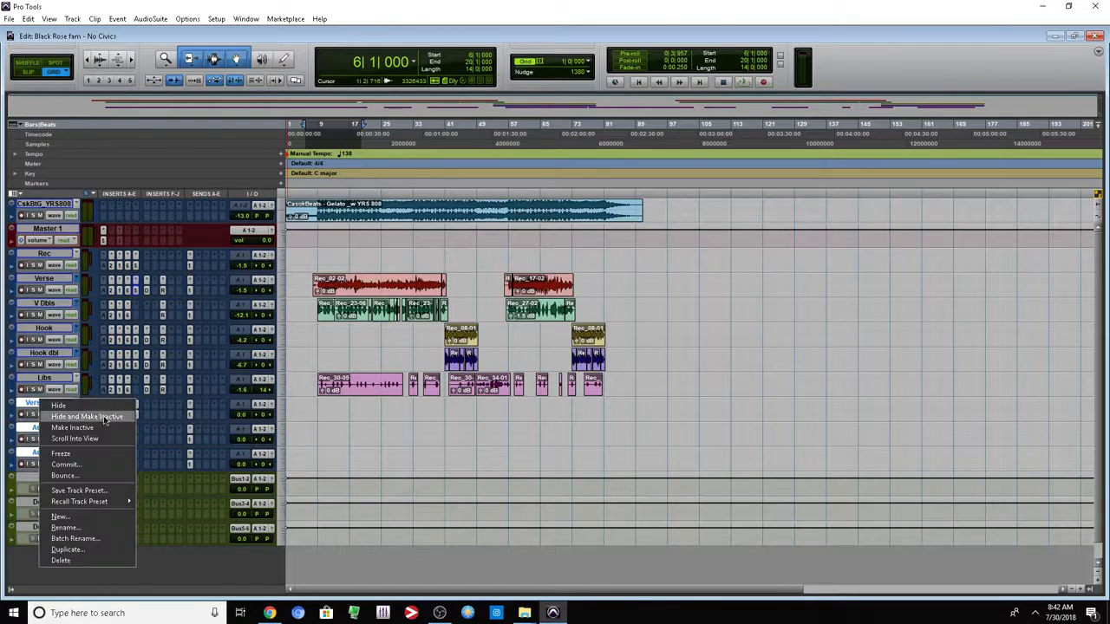
click(69, 421)
key(ctrl+[)
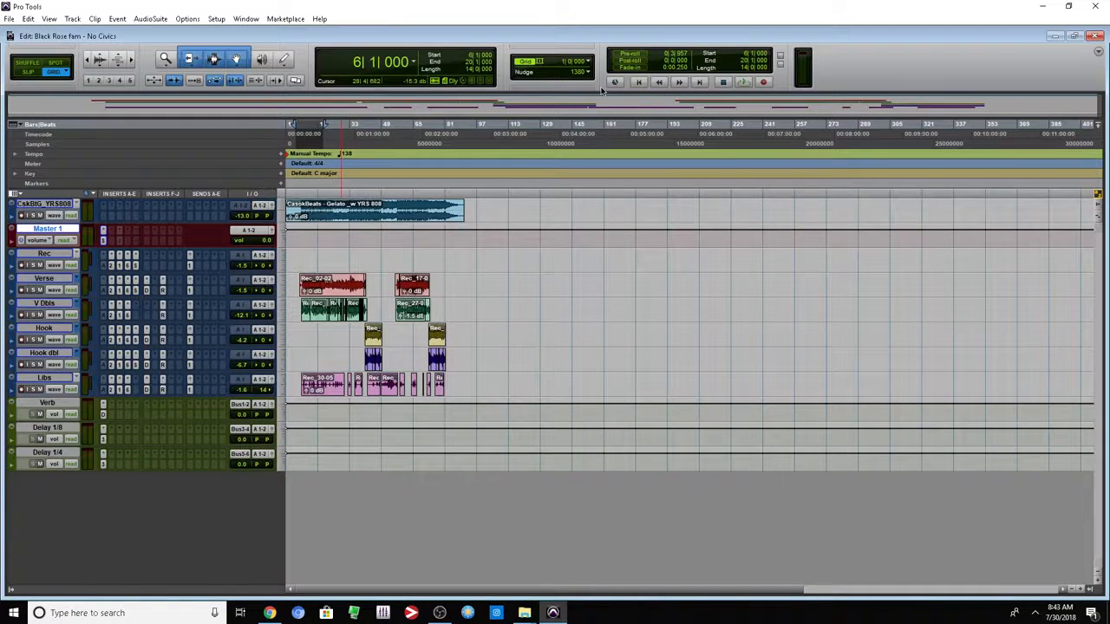
- Check the SSLComp insert on Master 1, and hide the Master 1 track and make it inactive
click(104, 241)
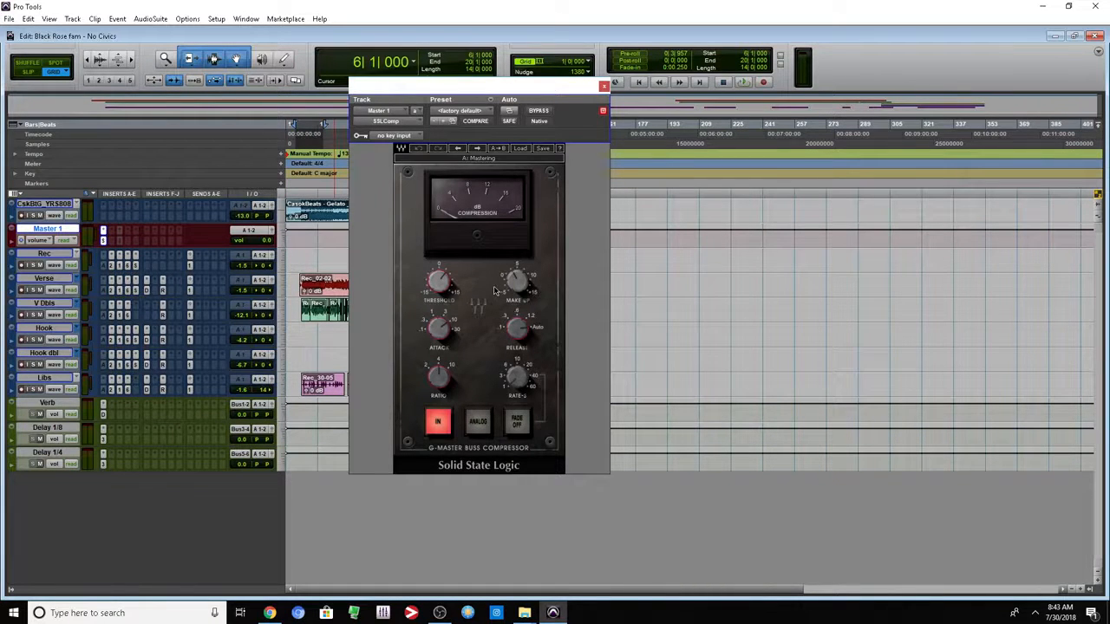
click(604, 85)
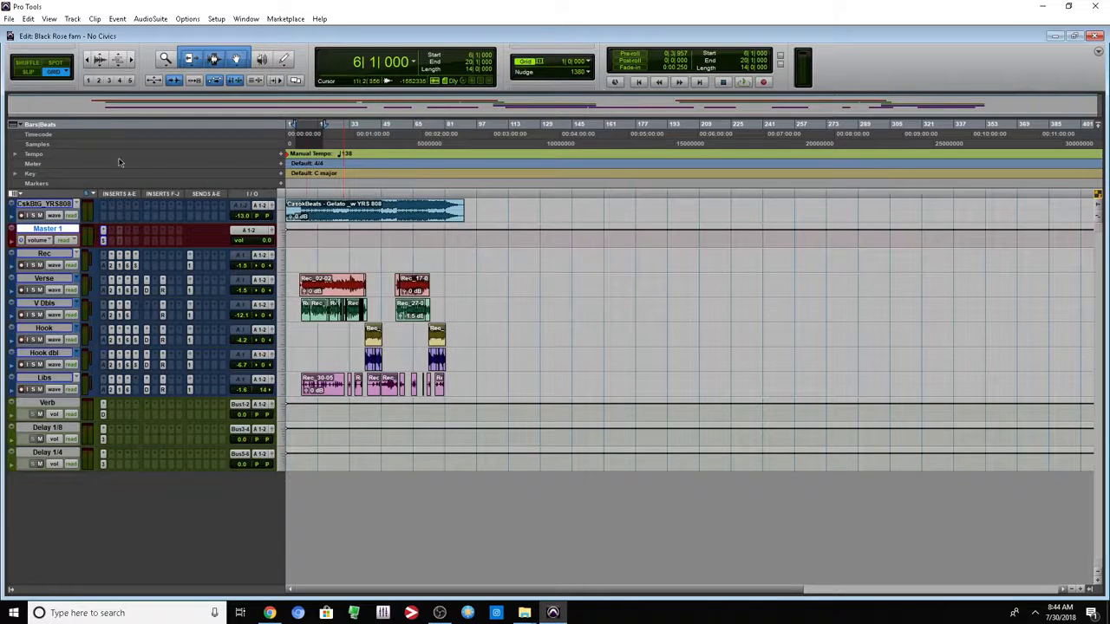
right_click(39, 229)
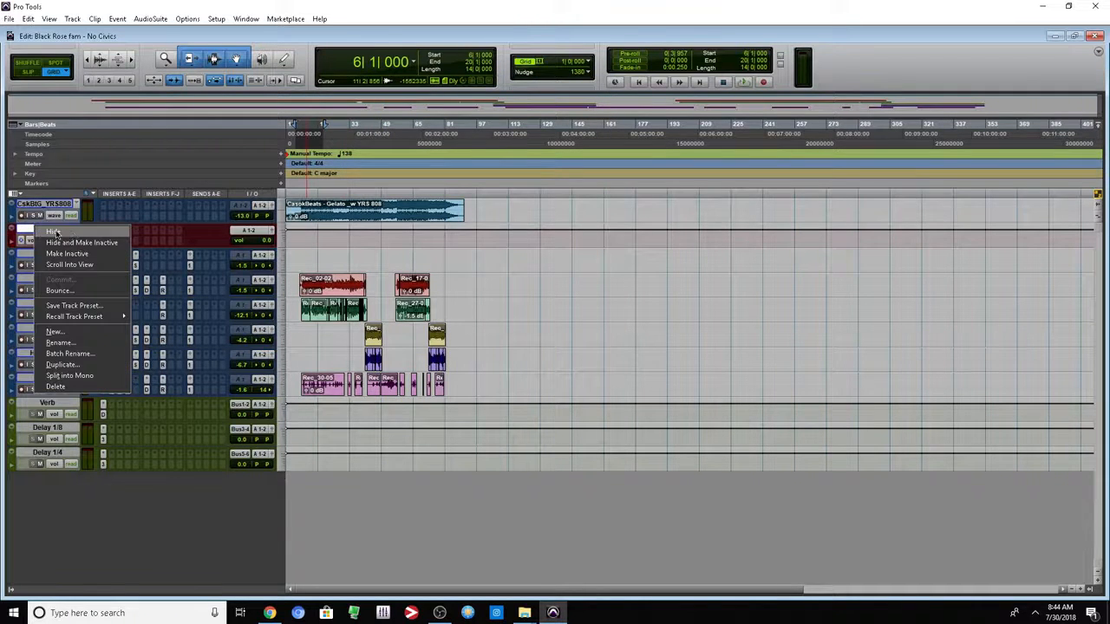
click(115, 245)
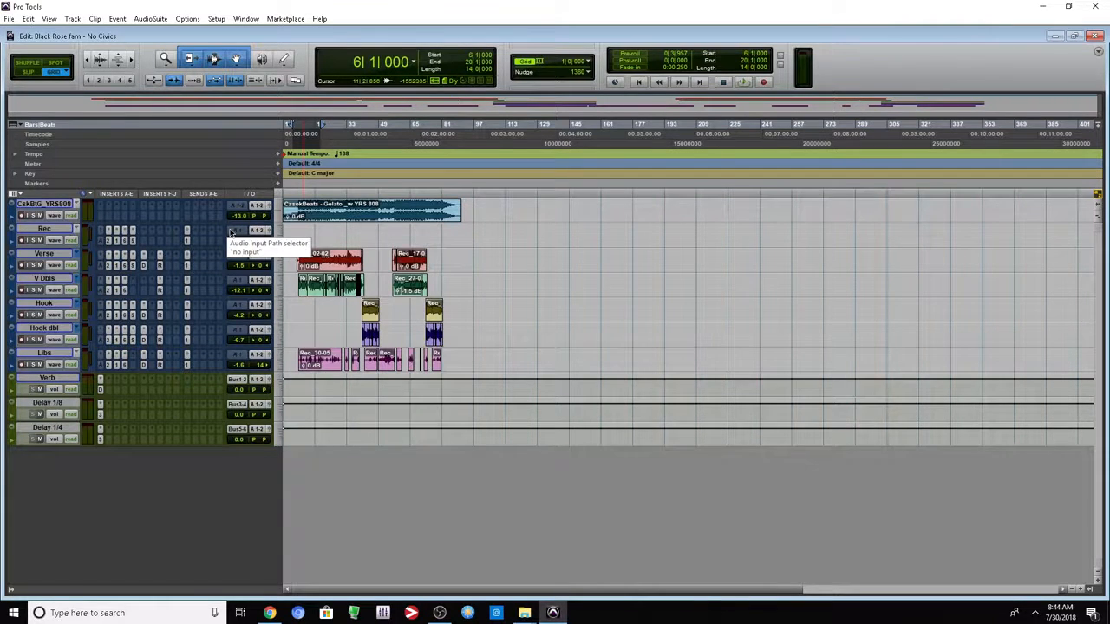
click(11, 590)
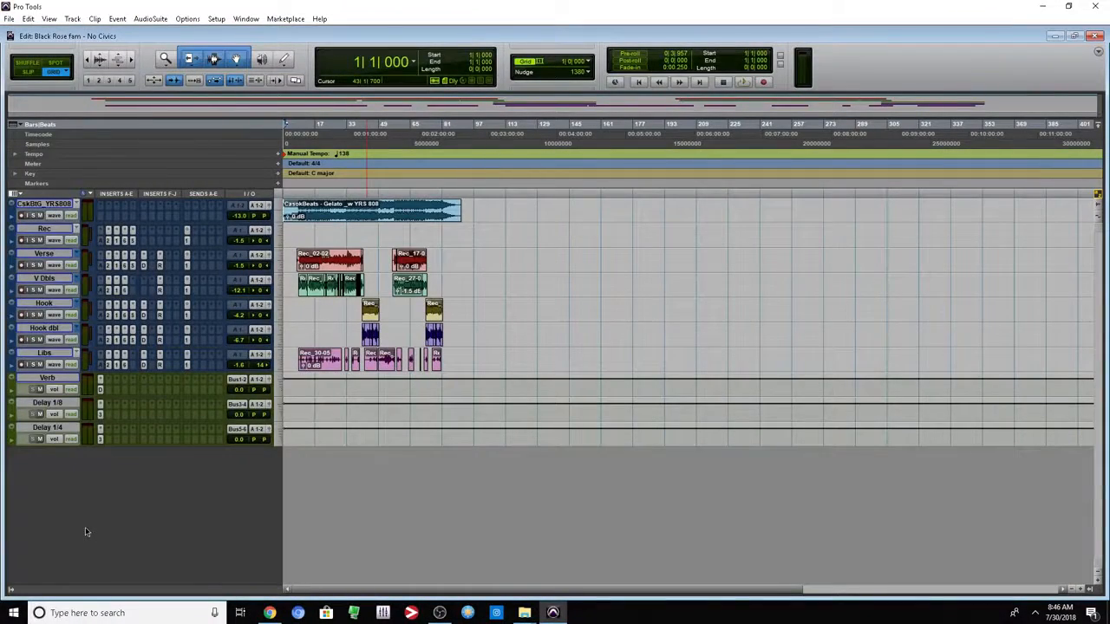
- With the Delay 1/4 track selected, choose Main template 9.ptx as the source for importing session data
click(42, 431)
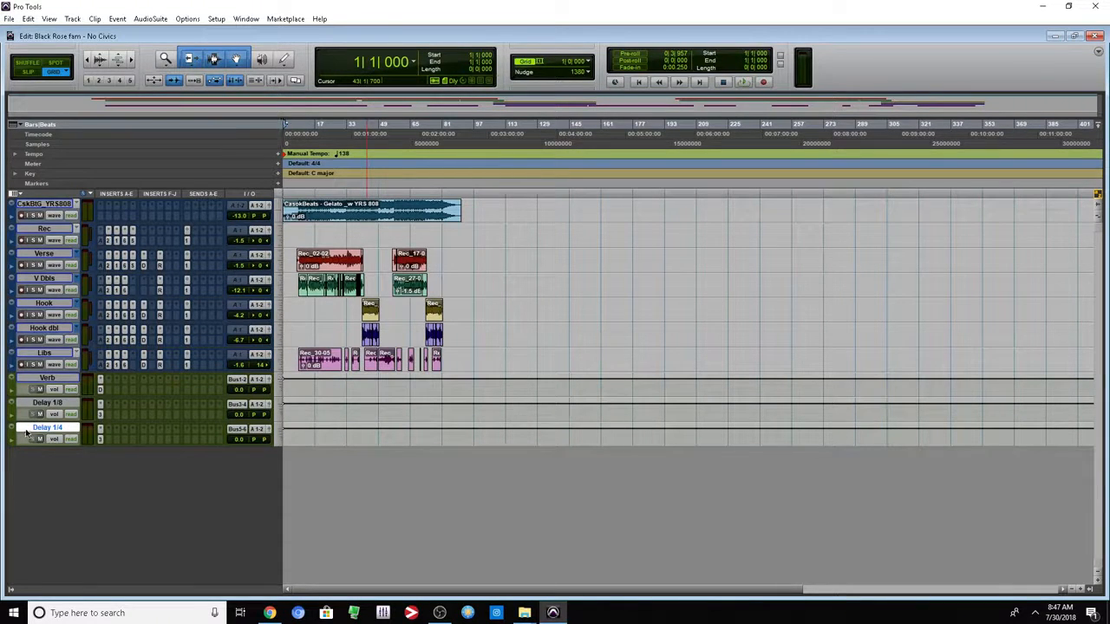
click(9, 18)
mouse_move(88, 189)
click(146, 186)
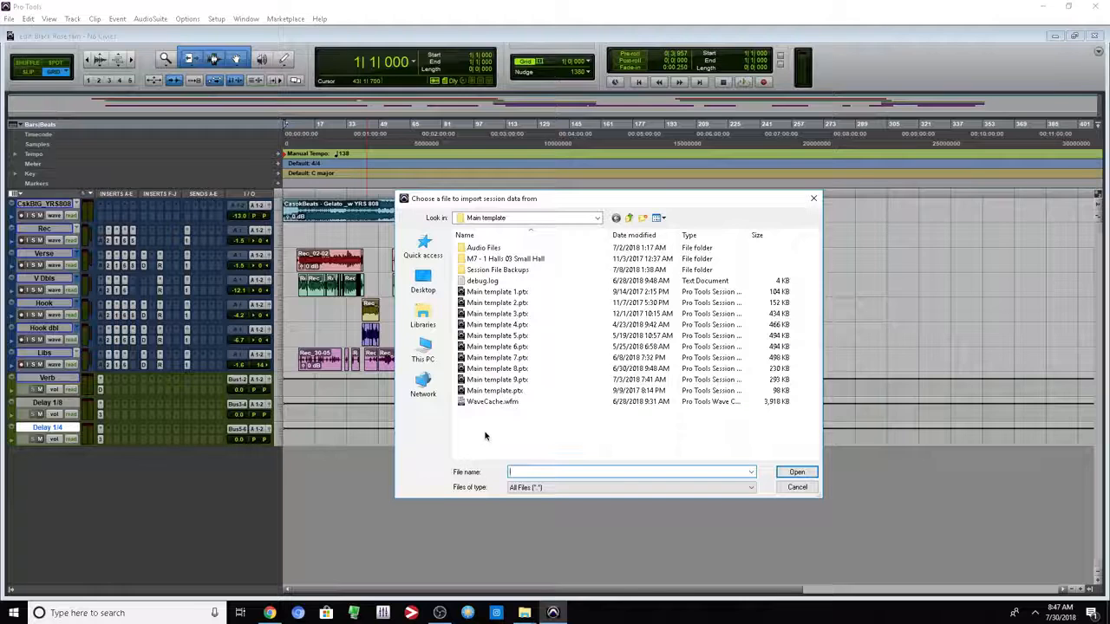
double_click(507, 380)
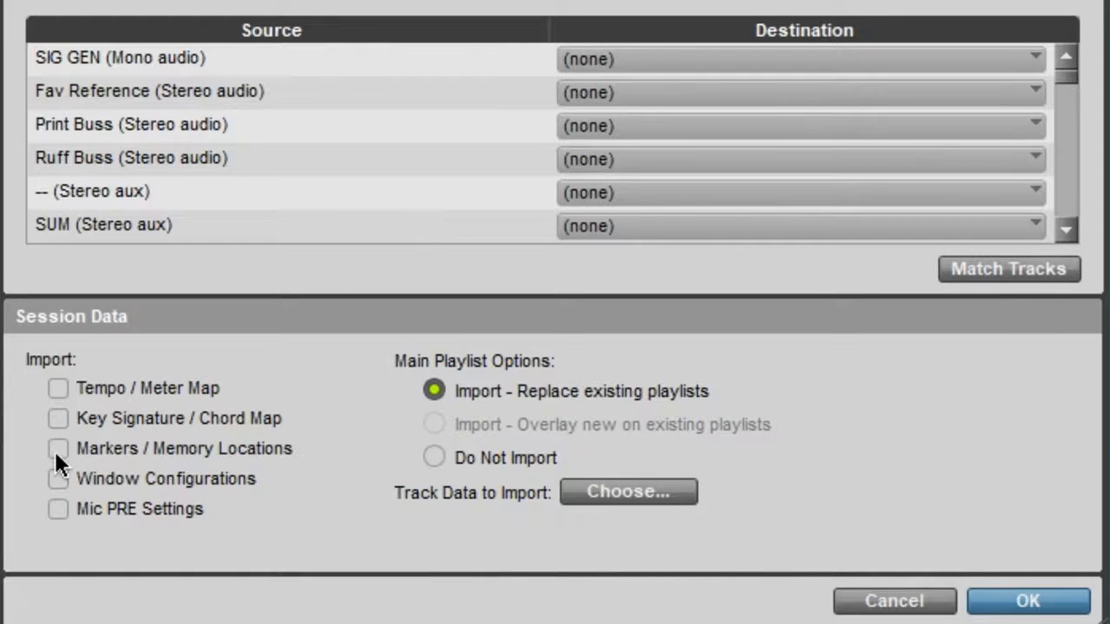
- Import Markers / Memory Locations and all template tracks as new tracks, except SIG GEN, Fav Reference and the mono aux Verb
click(53, 132)
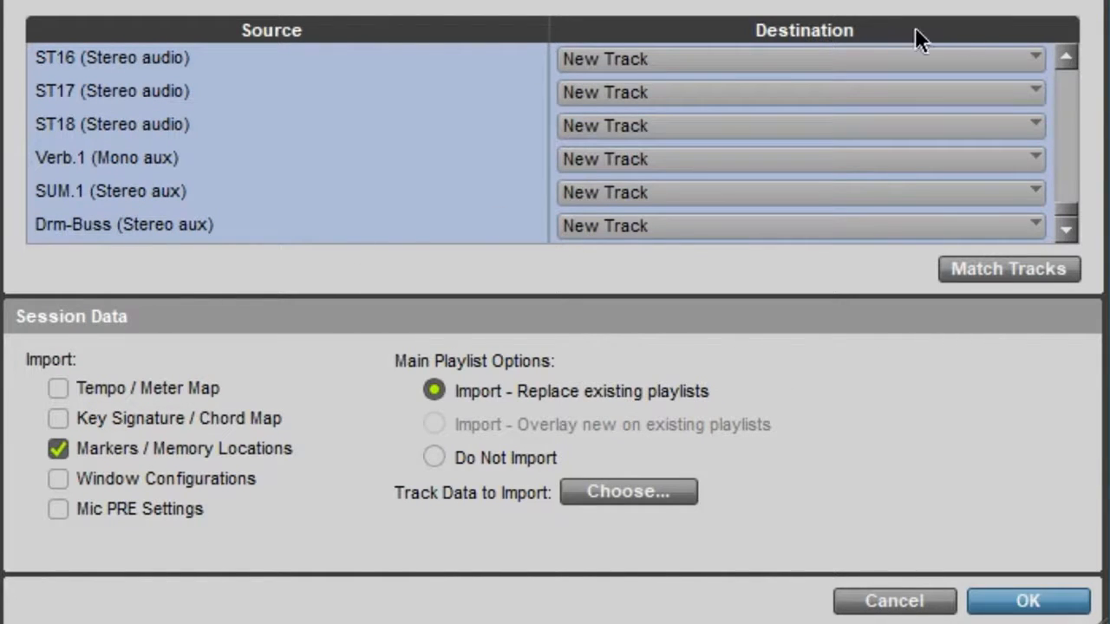
click(1067, 59)
drag(1068, 59, 1072, 62)
click(87, 93)
click(198, 77)
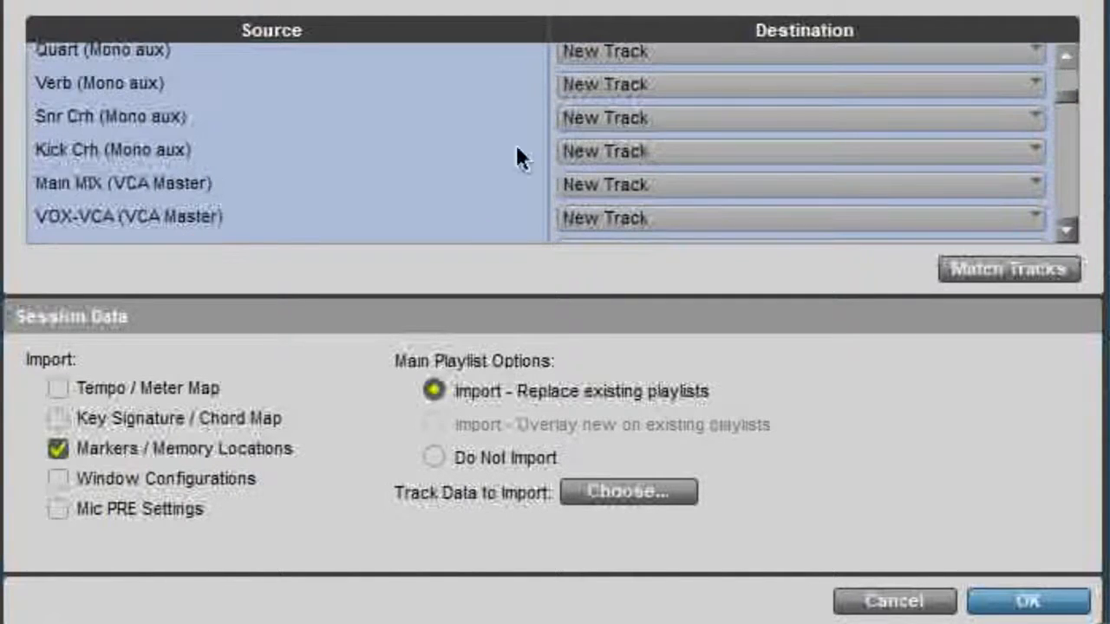
click(76, 84)
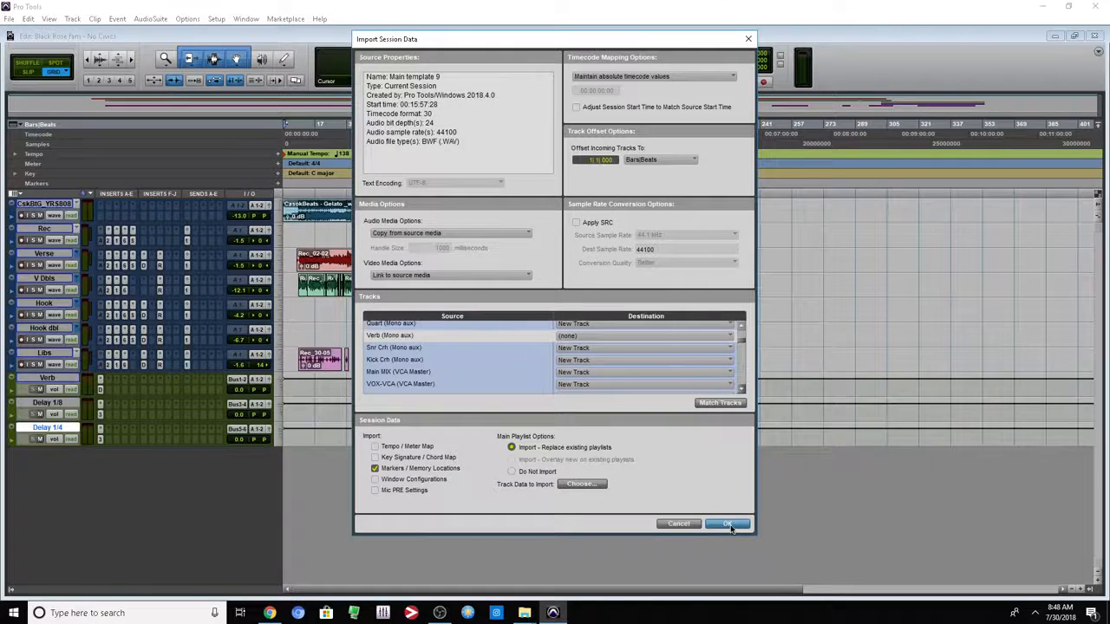
click(728, 524)
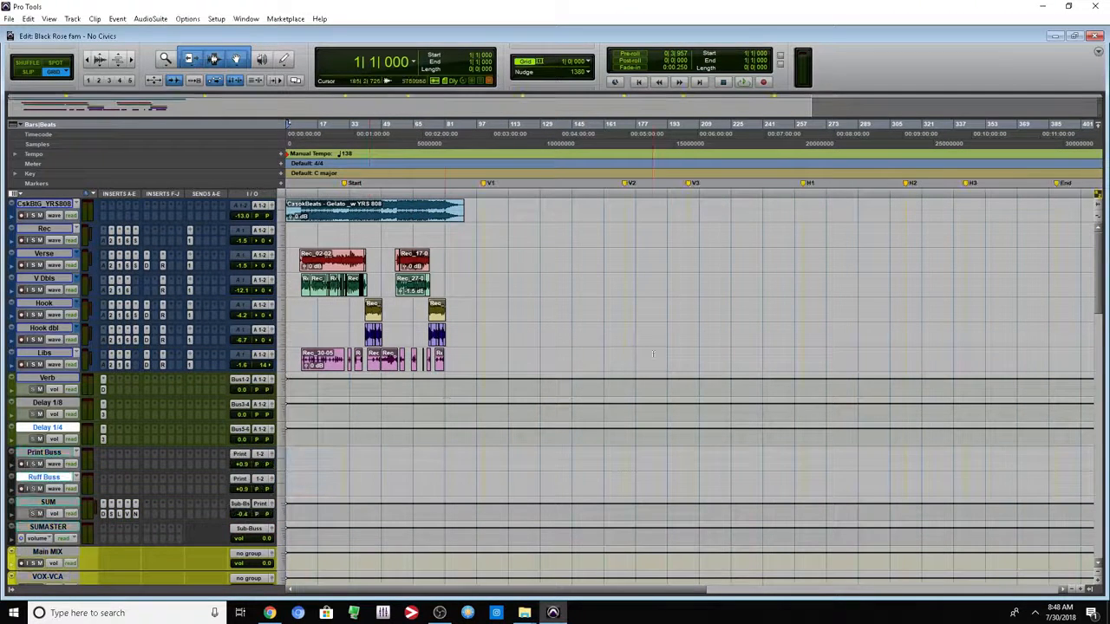
- Move the Verb and Delay tracks together with the imported template tracks through ST18 above the session's audio tracks
scroll(452, 406, down, 5)
scroll(452, 406, down, 15)
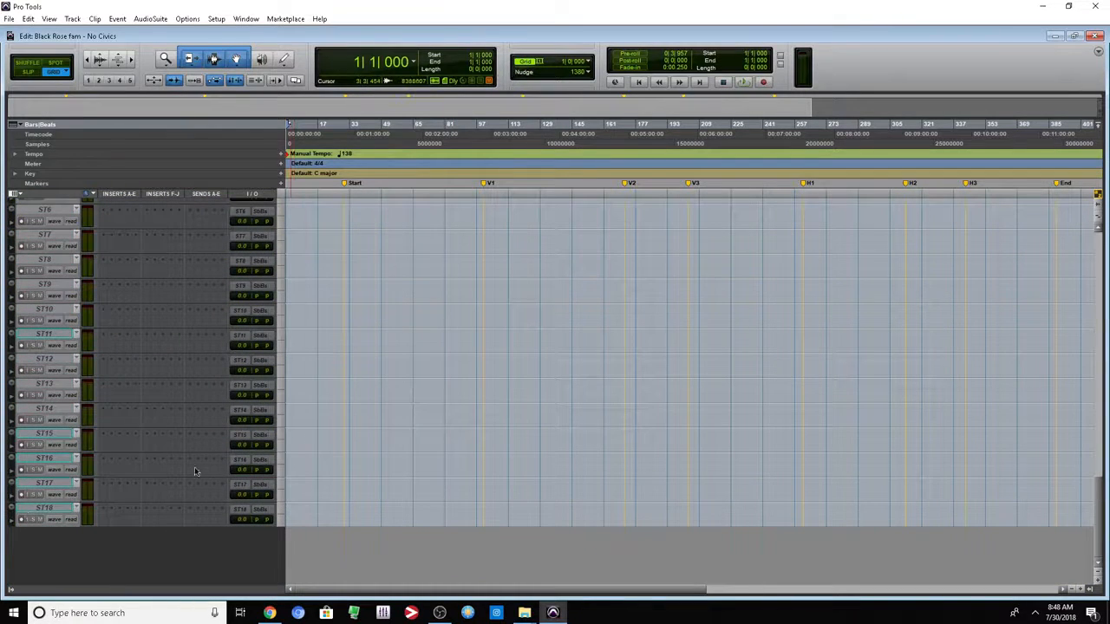
click(68, 512)
scroll(169, 392, up, 15)
scroll(159, 377, up, 6)
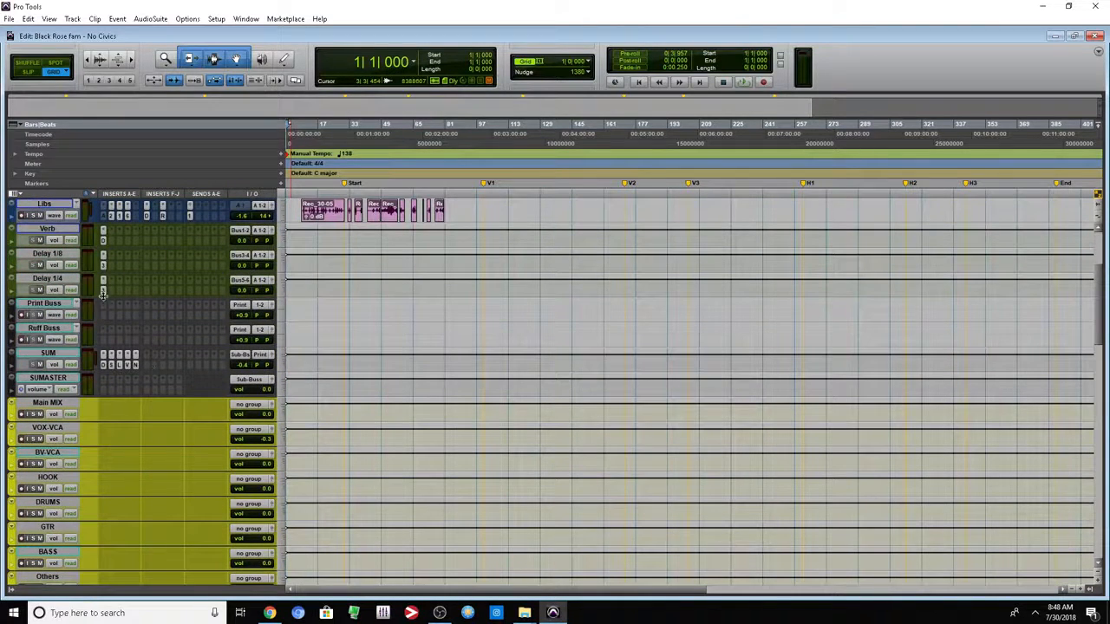
shift+click(57, 230)
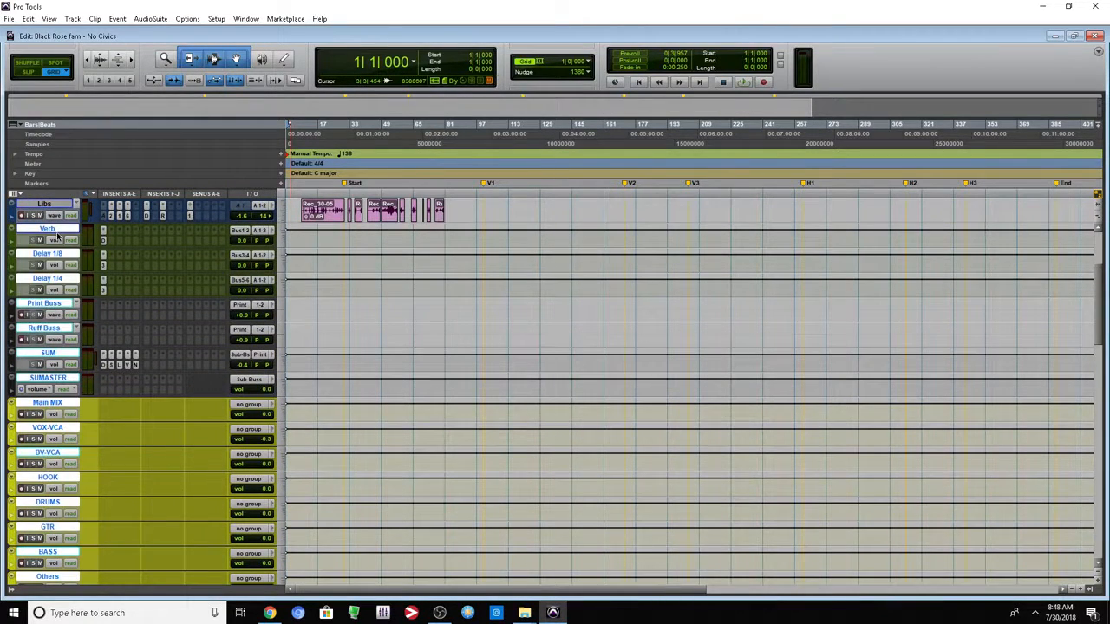
scroll(57, 234, up, 6)
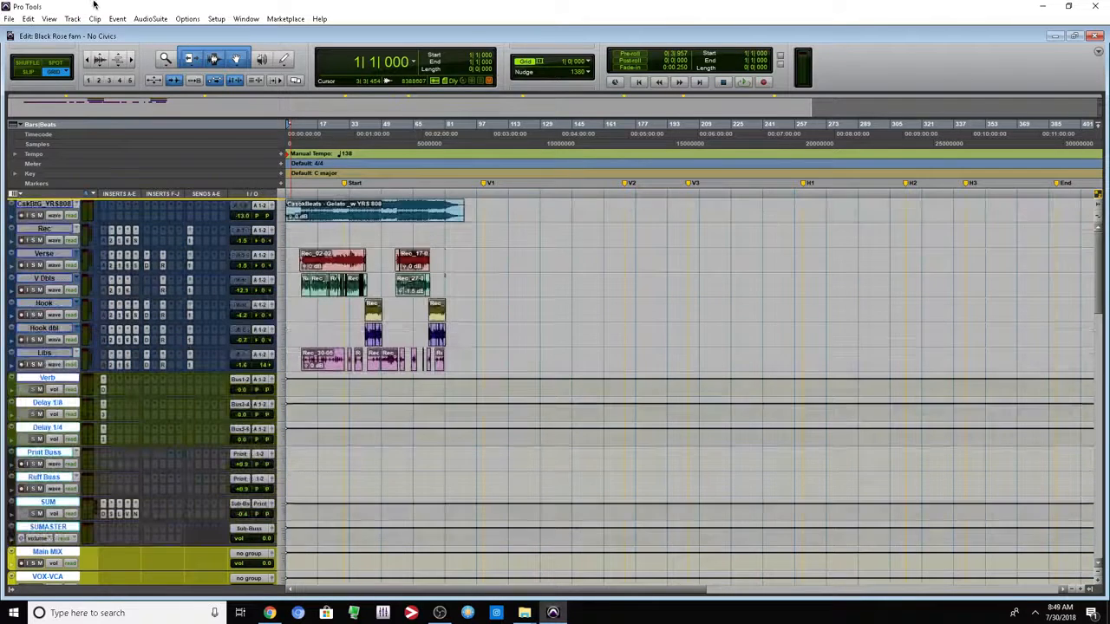
scroll(54, 209, down, 7)
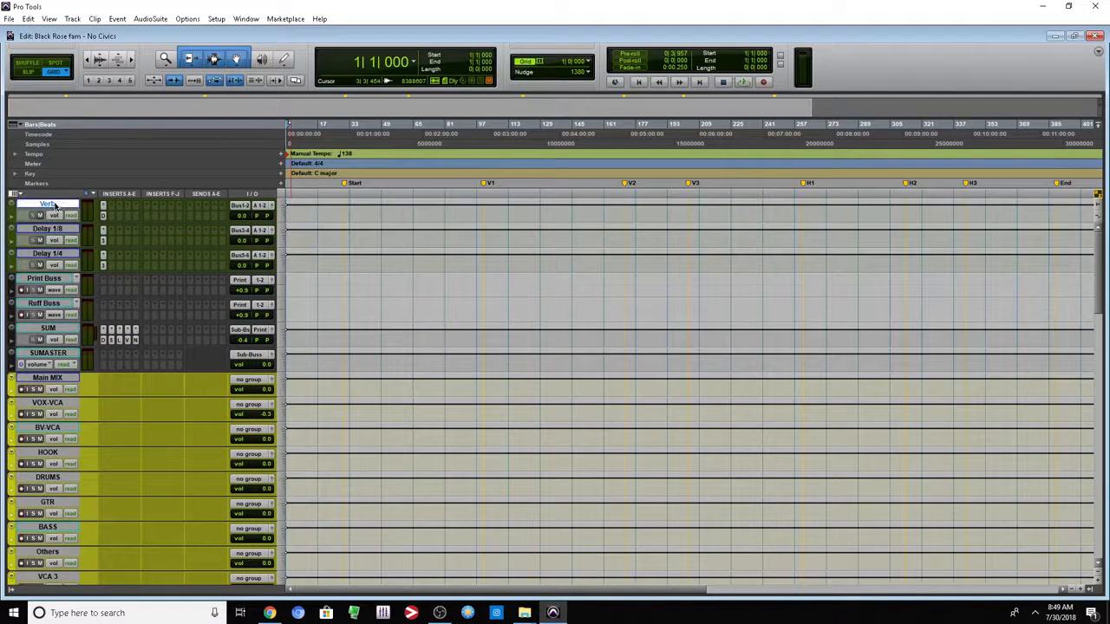
- Move the Verb, Delay 1/8 and Delay 1/4 tracks to directly below VCA 5, above the Spread track
shift+click(48, 253)
drag(47, 253, 91, 349)
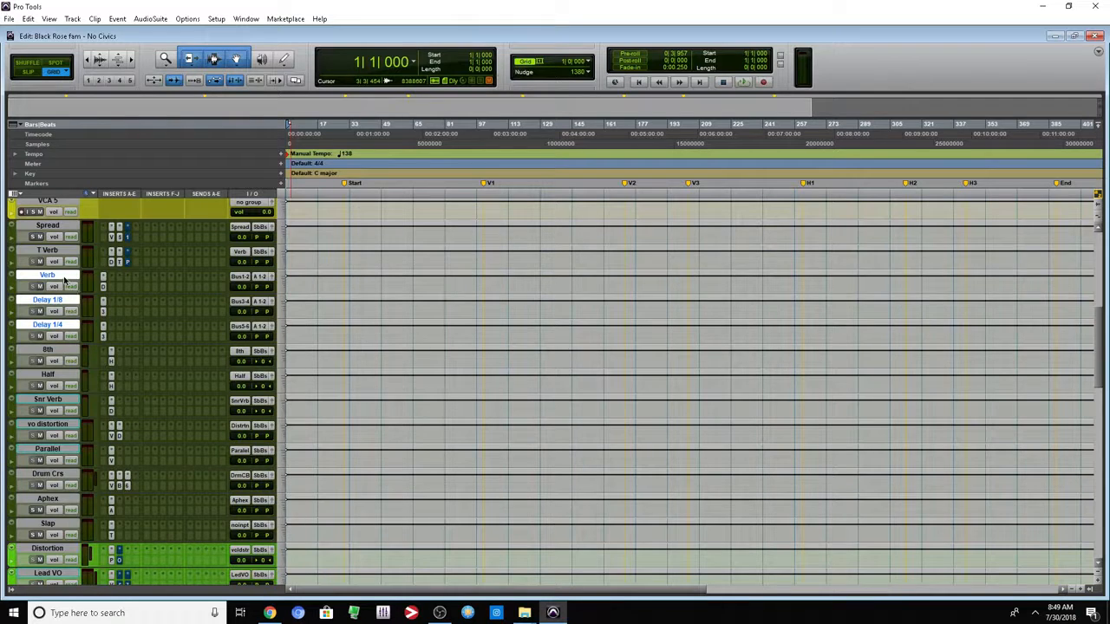
drag(66, 279, 71, 227)
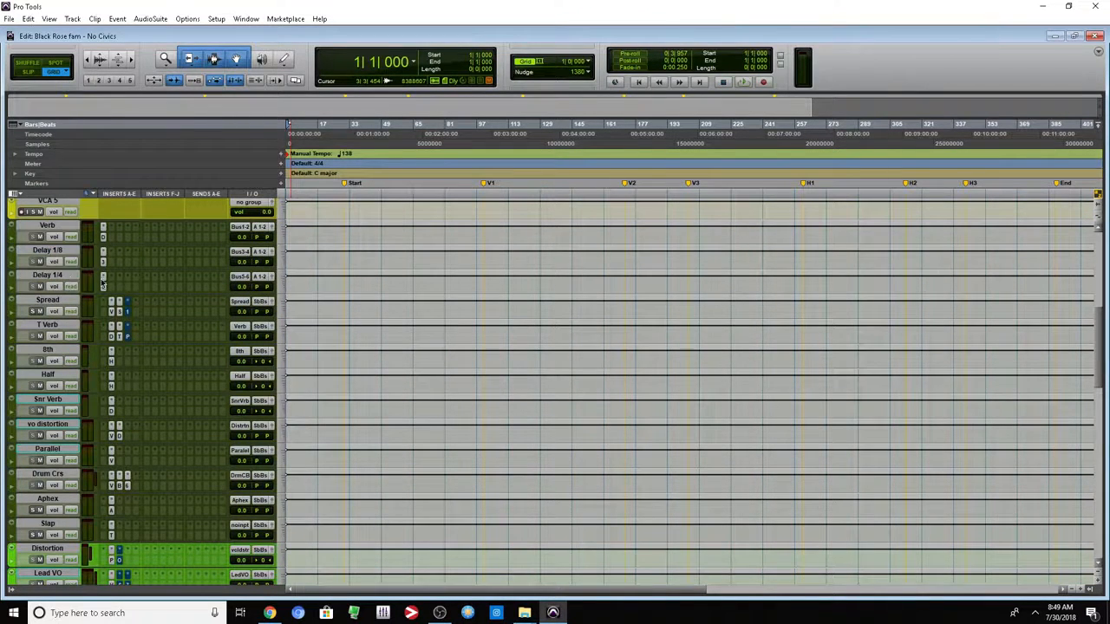
scroll(161, 304, up, 5)
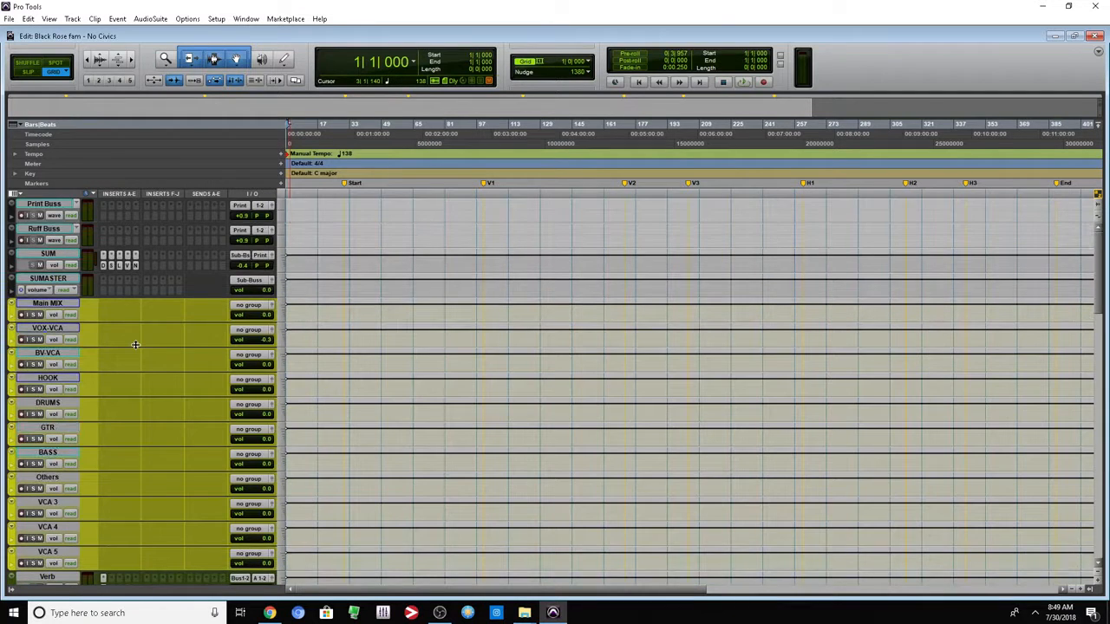
- Route the outputs of all the session's audio tracks, from the CskBtG_YRS808 beat track through Libs, to Sub-Buss
scroll(139, 344, down, 15)
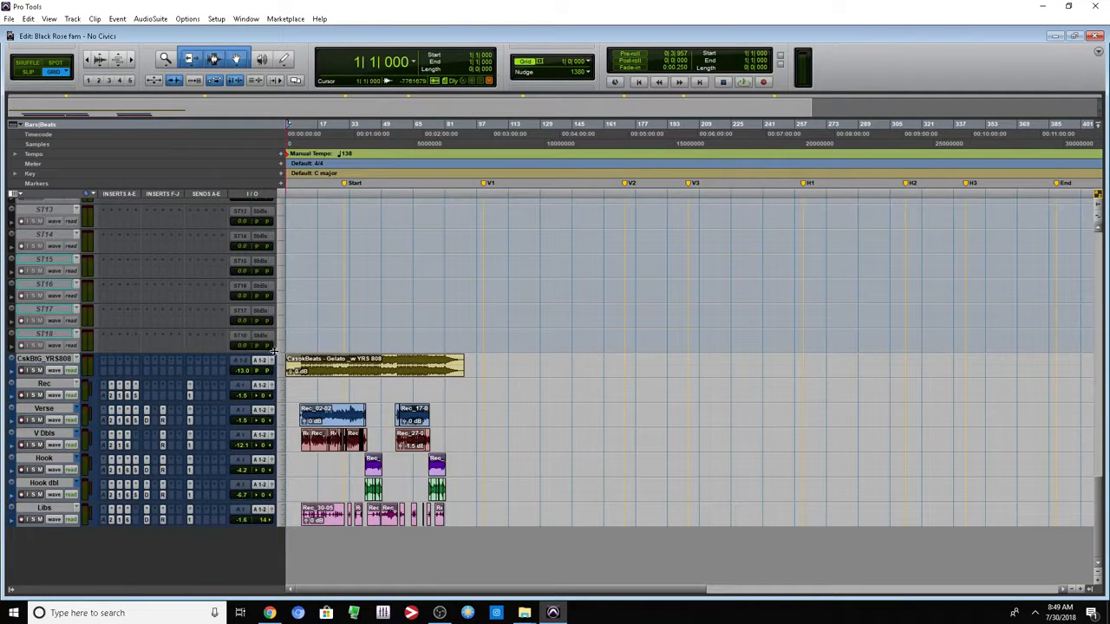
click(44, 359)
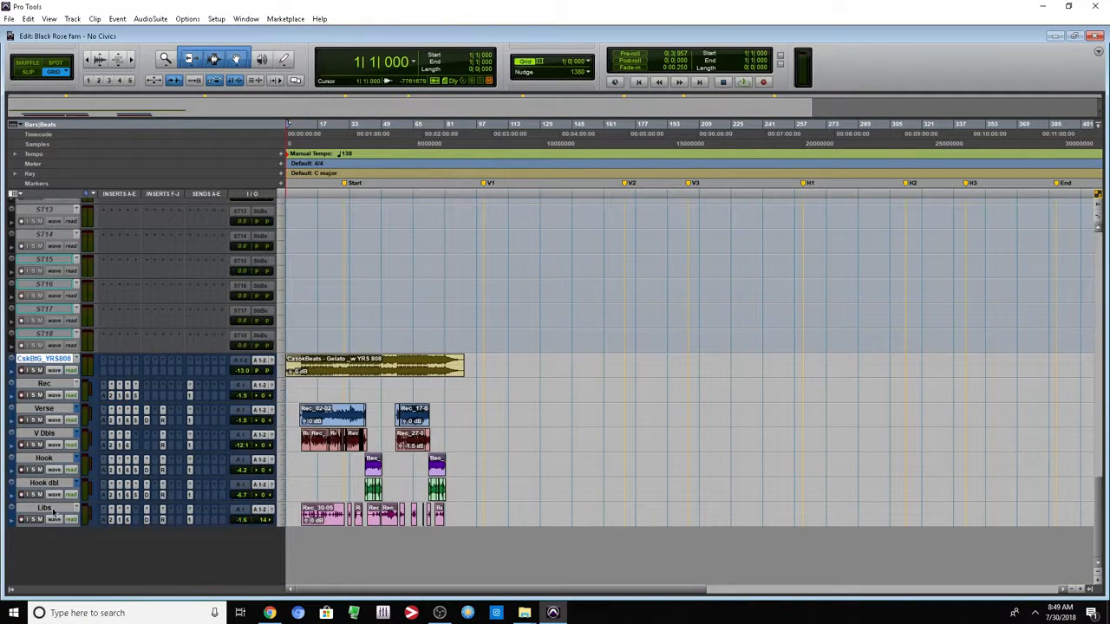
shift+click(52, 514)
click(266, 363)
mouse_move(274, 392)
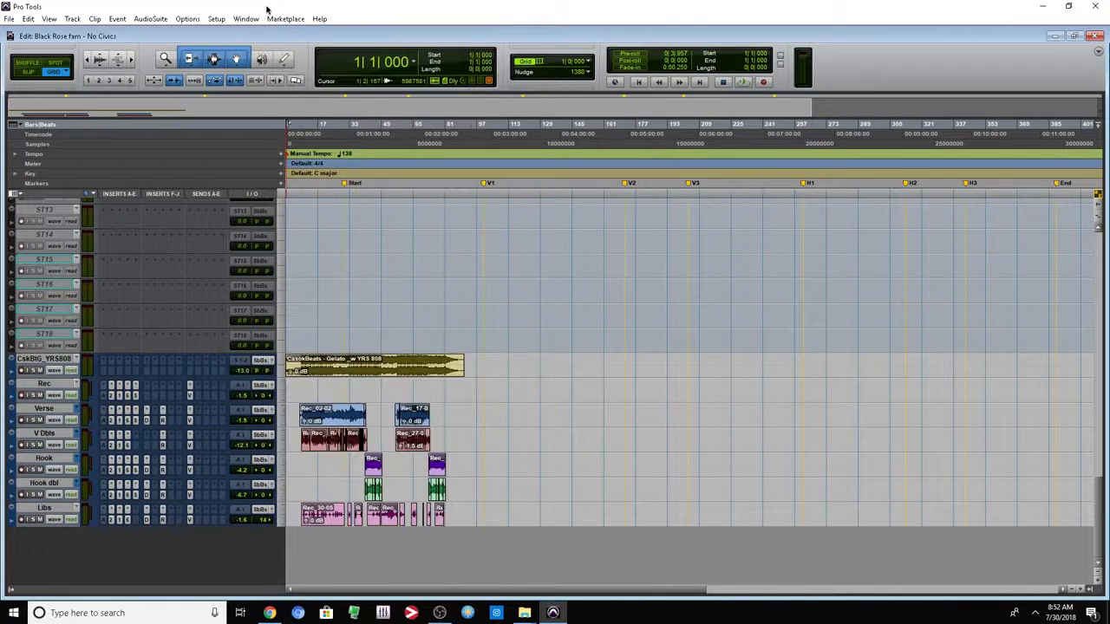
click(216, 19)
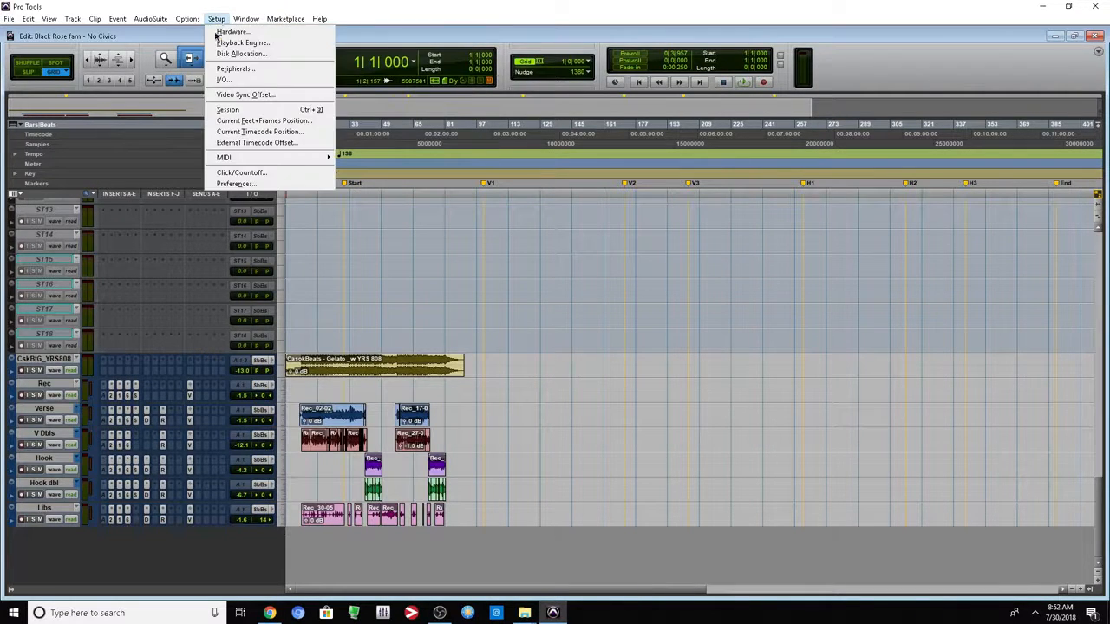
click(223, 86)
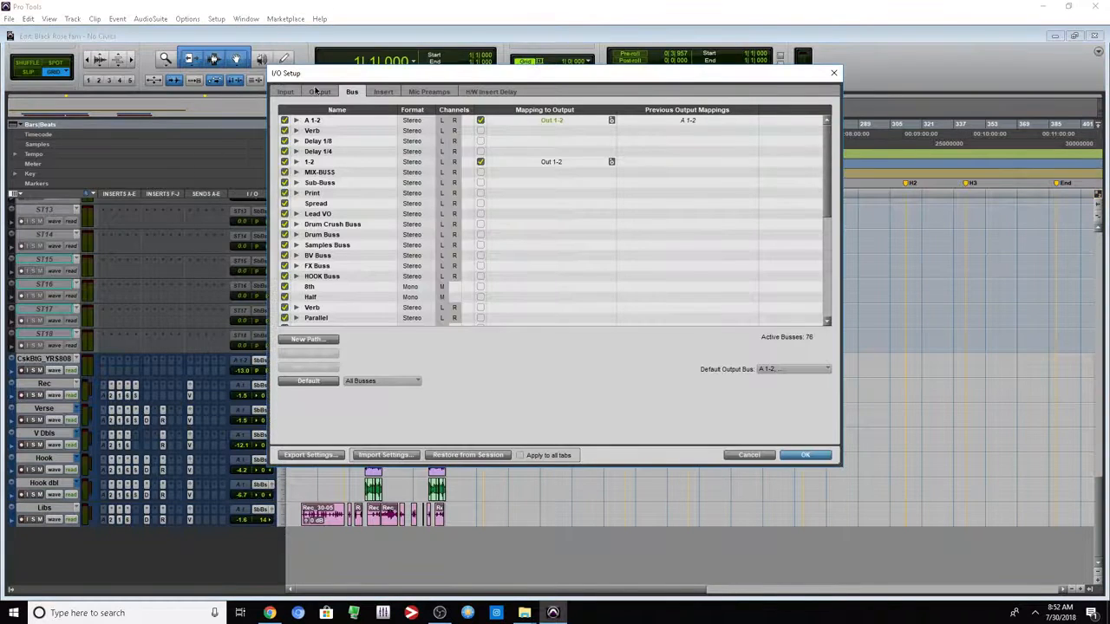
scroll(409, 169, down, 3)
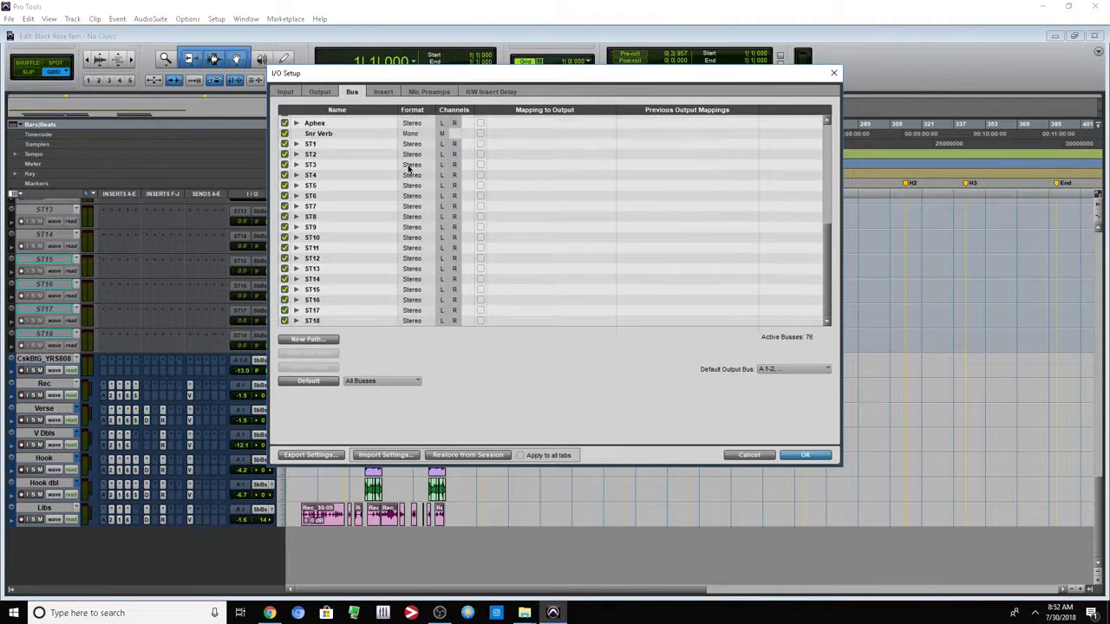
click(297, 339)
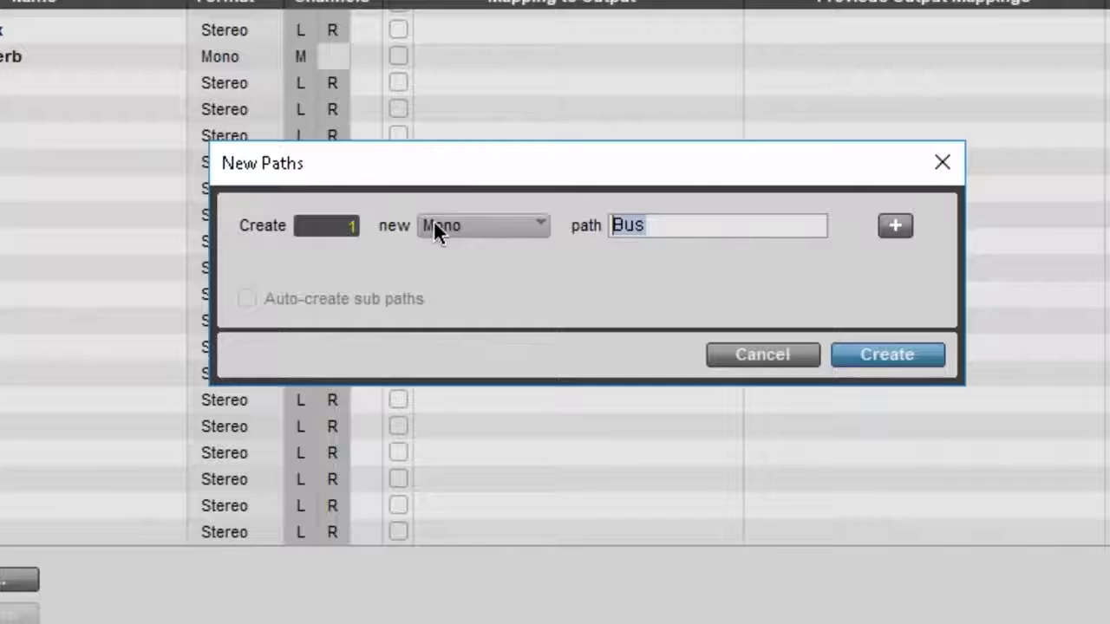
click(497, 201)
click(509, 216)
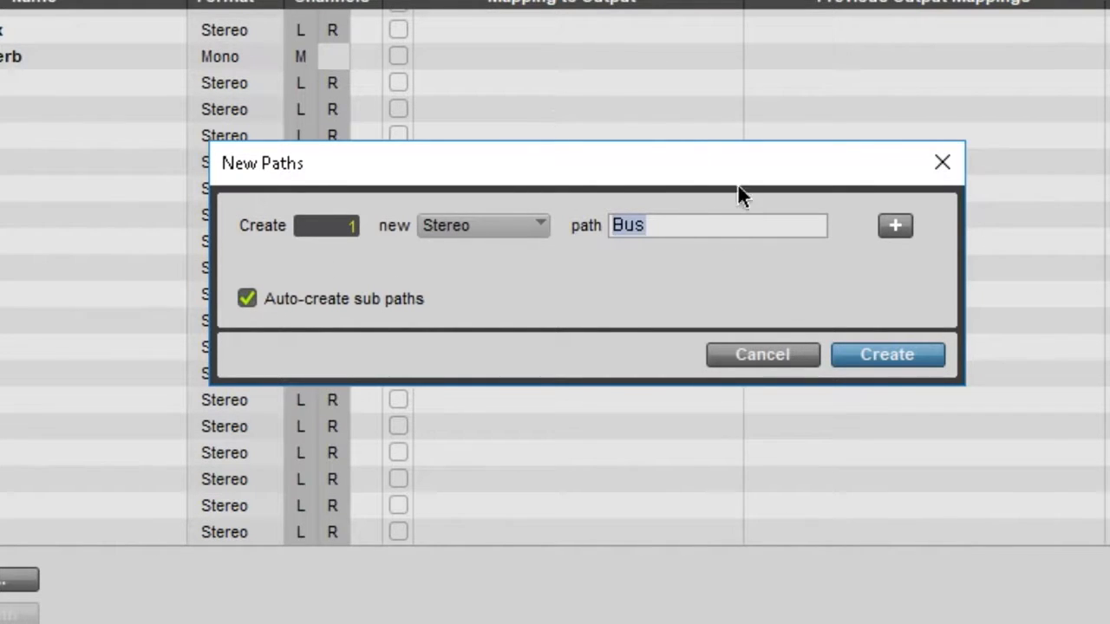
click(742, 357)
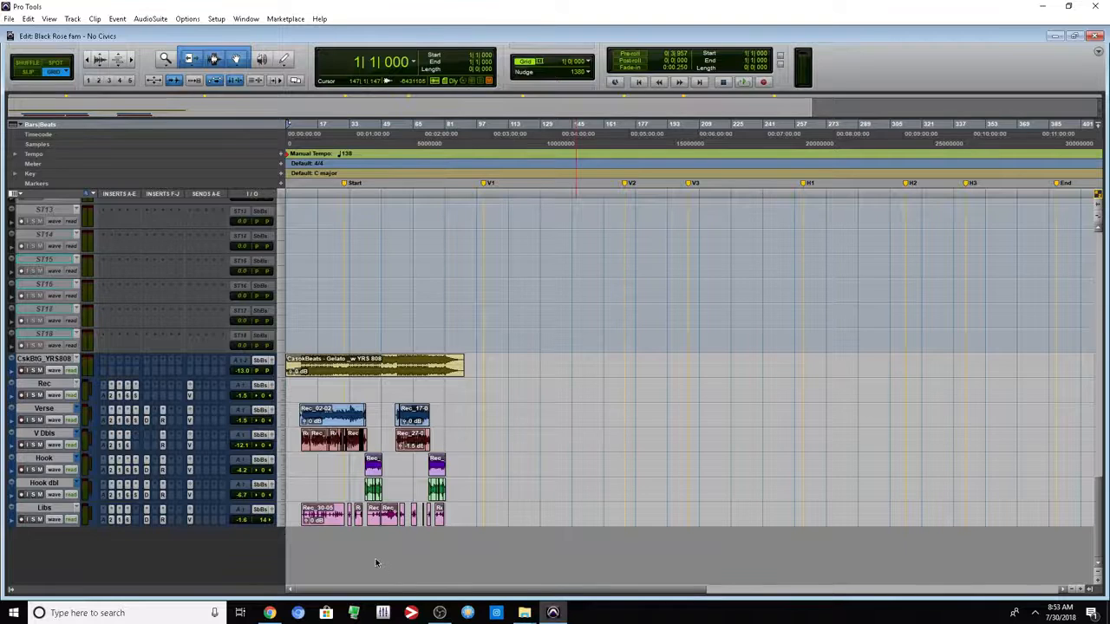
- Review the Print Buss, Ruff Buss, SUM and SUMASTER tracks and their input and output routing
scroll(376, 555, up, 15)
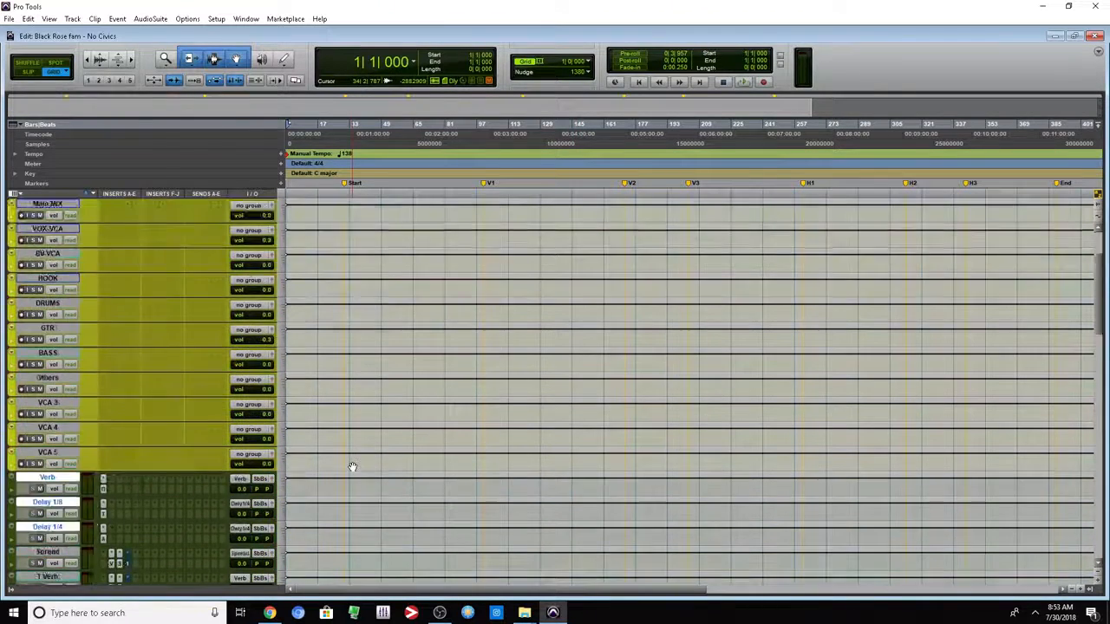
scroll(352, 466, up, 4)
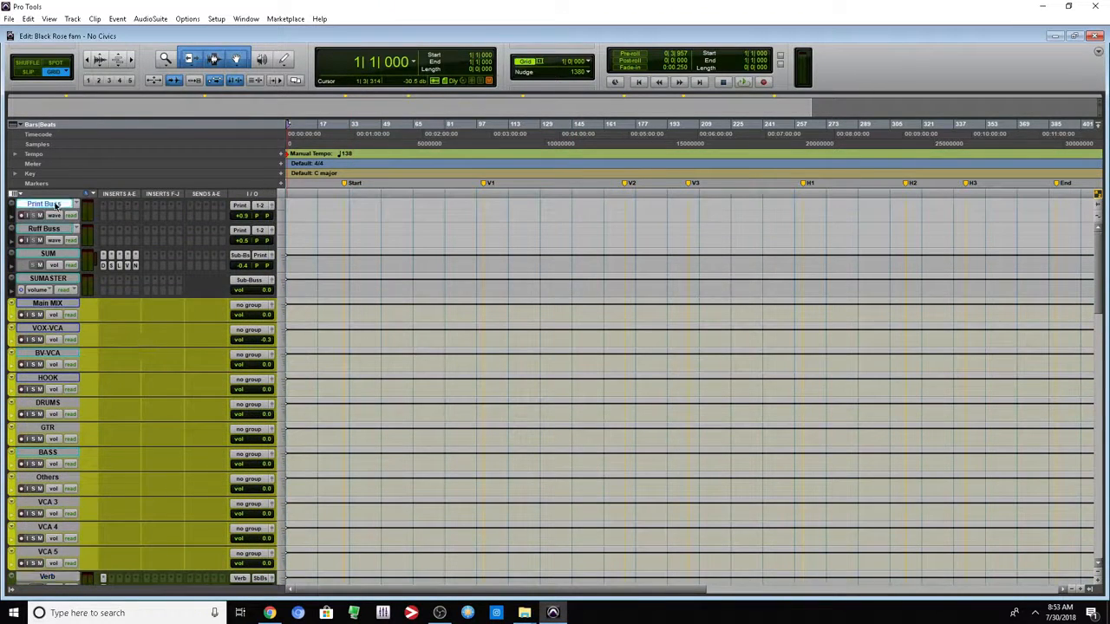
click(44, 229)
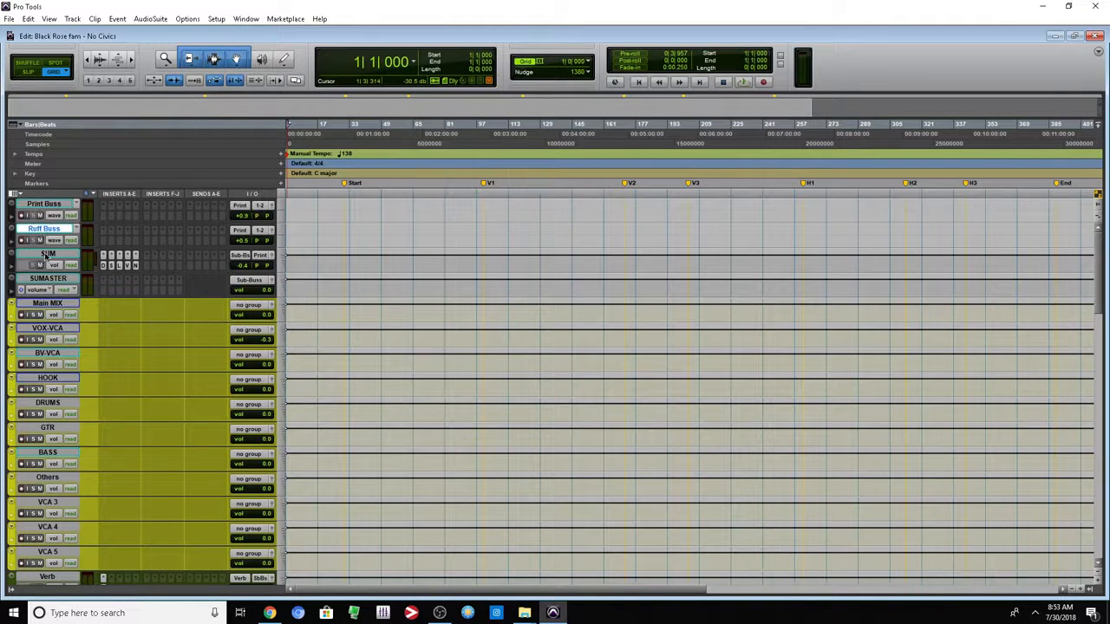
click(48, 254)
click(33, 278)
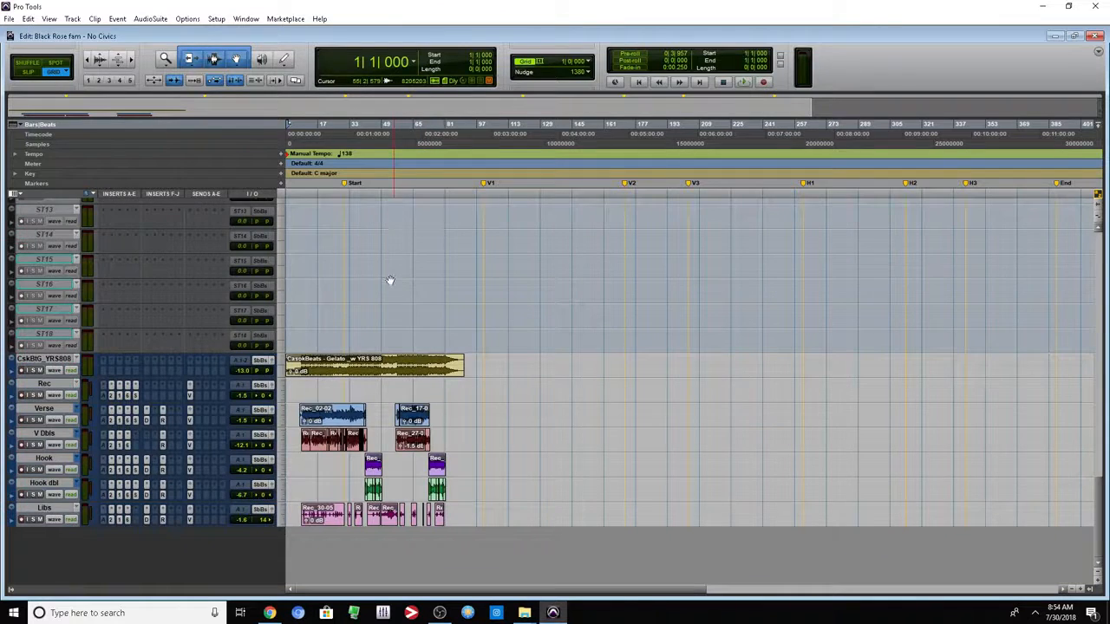
scroll(347, 312, up, 10)
scroll(297, 340, up, 5)
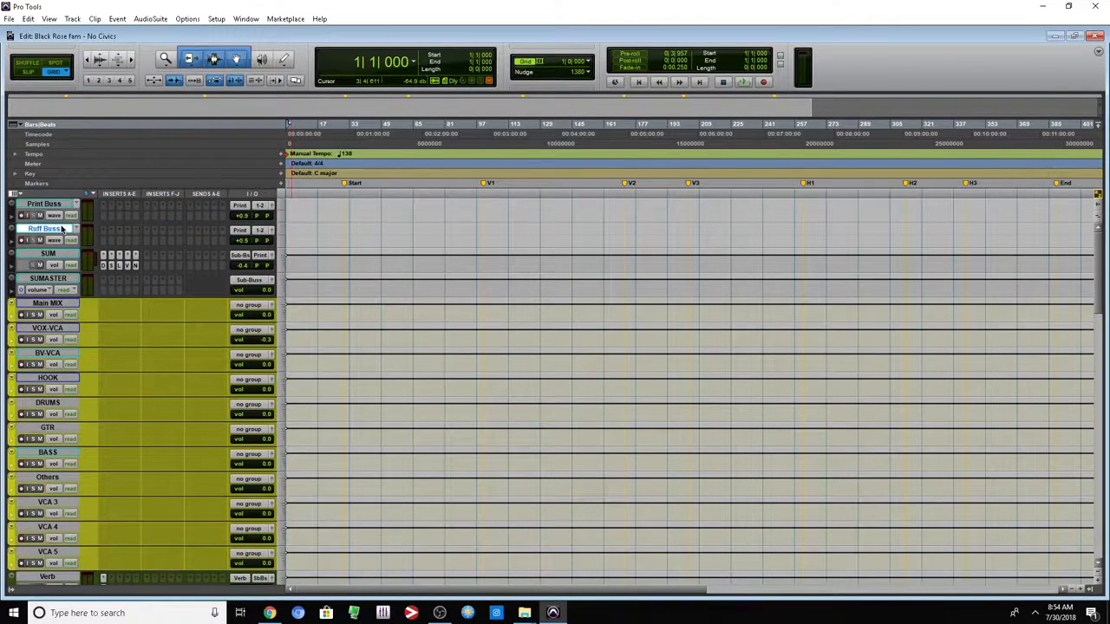
- Import No Civics.wav from the Black Rose fam - No Civics folder onto the Ruff Buss track, and move its clip to 1|1|000
mouse_move(523, 613)
click(495, 559)
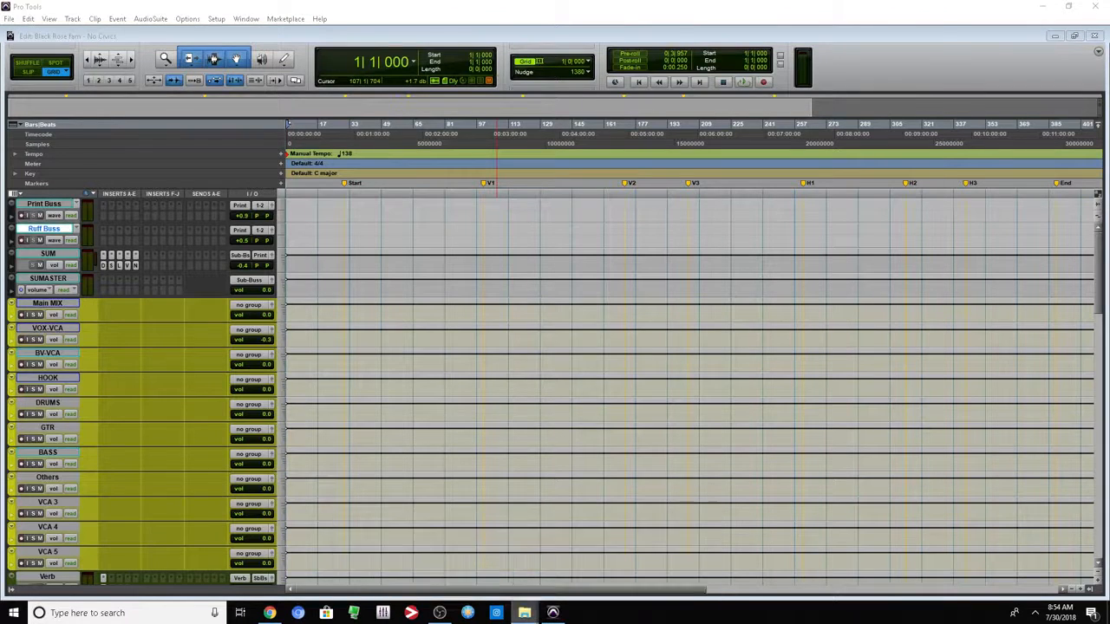
drag(382, 14, 737, 78)
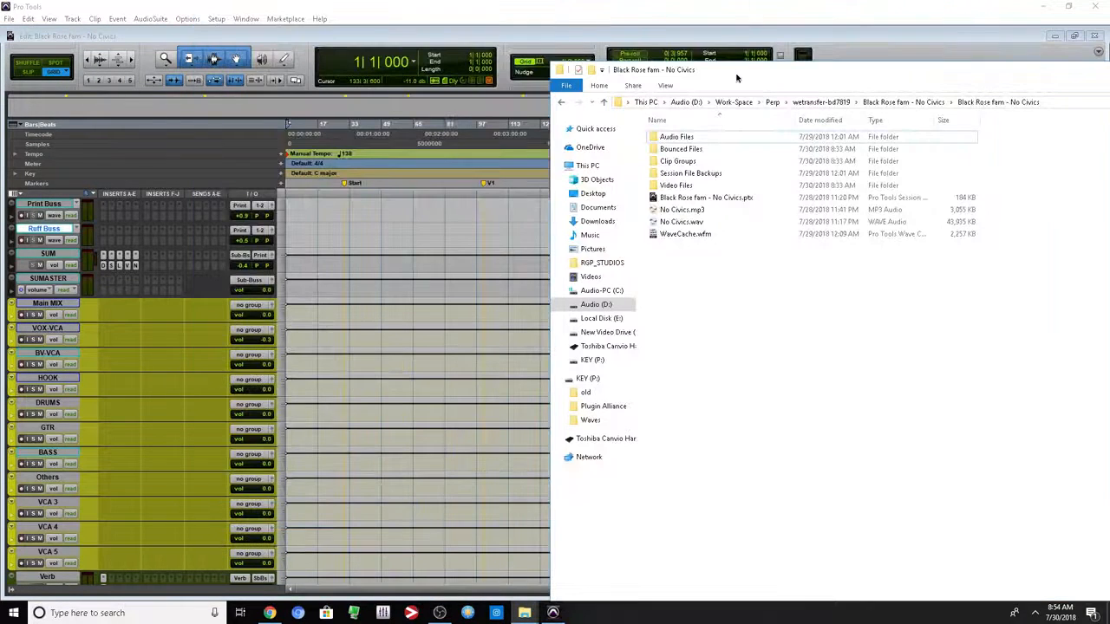
click(682, 223)
drag(682, 224, 294, 232)
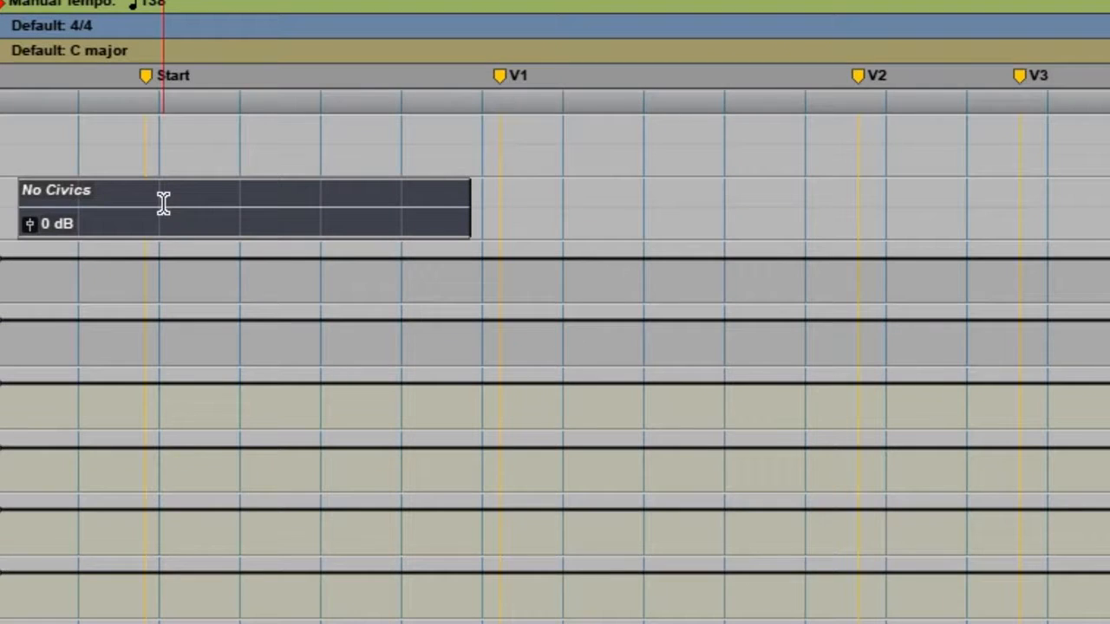
click(573, 204)
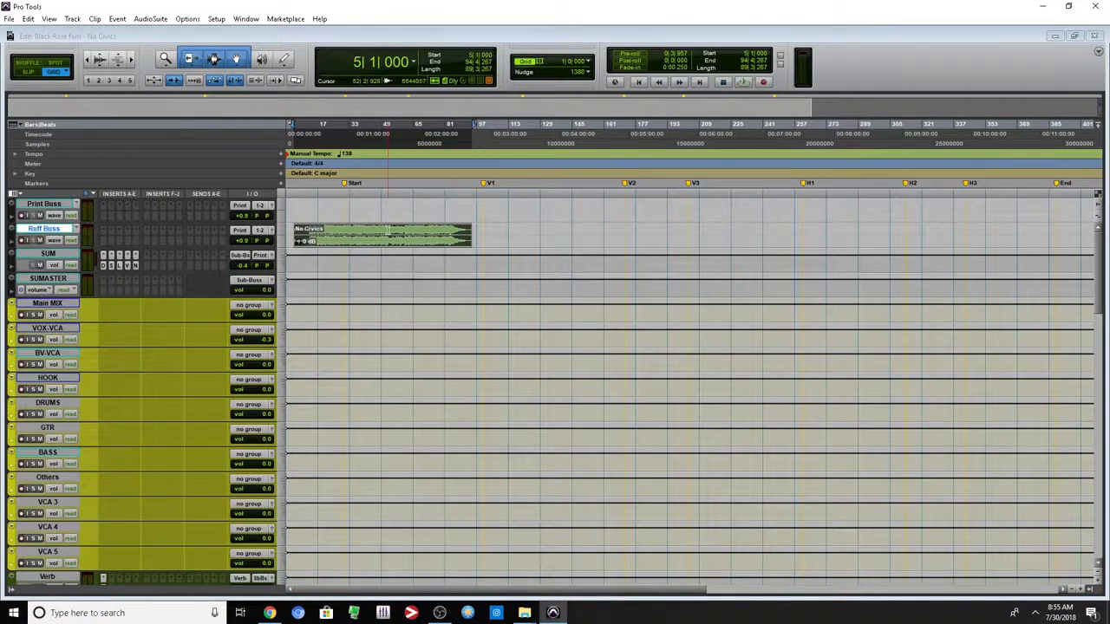
drag(389, 232, 380, 233)
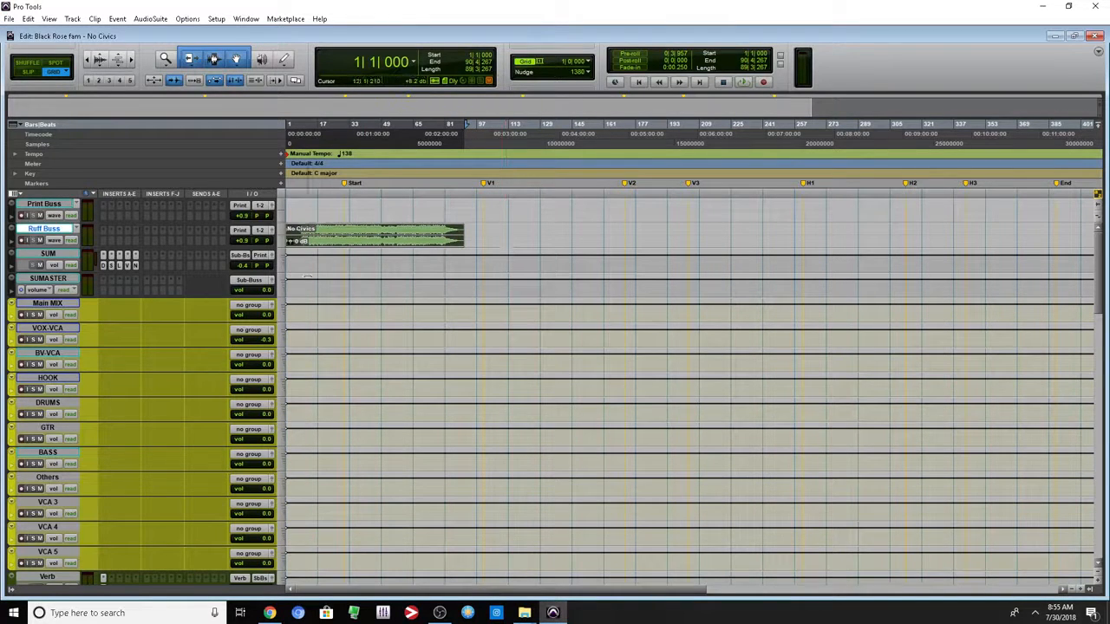
- Check the session's audio tracks against the rough mix and play back the session with input monitoring on Ruff Buss
scroll(307, 276, down, 15)
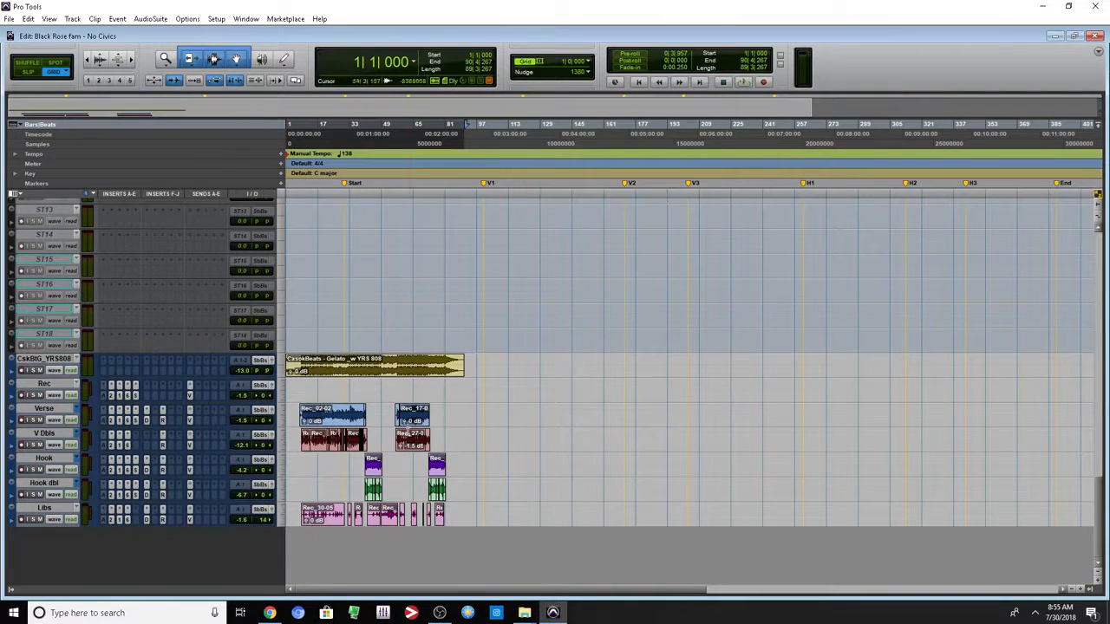
scroll(404, 408, up, 15)
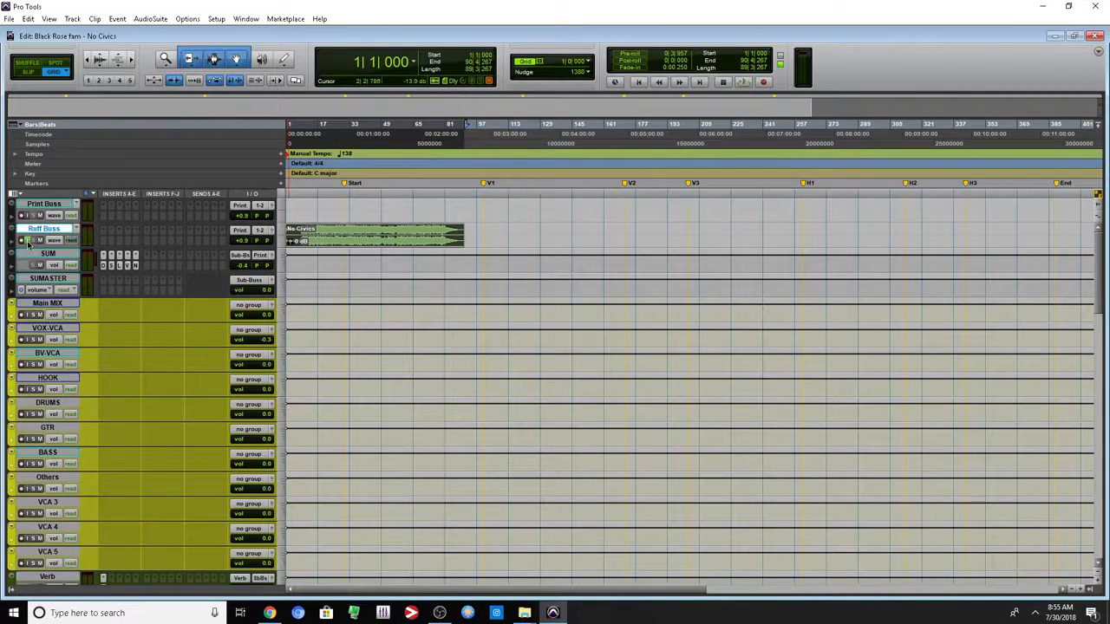
key(space)
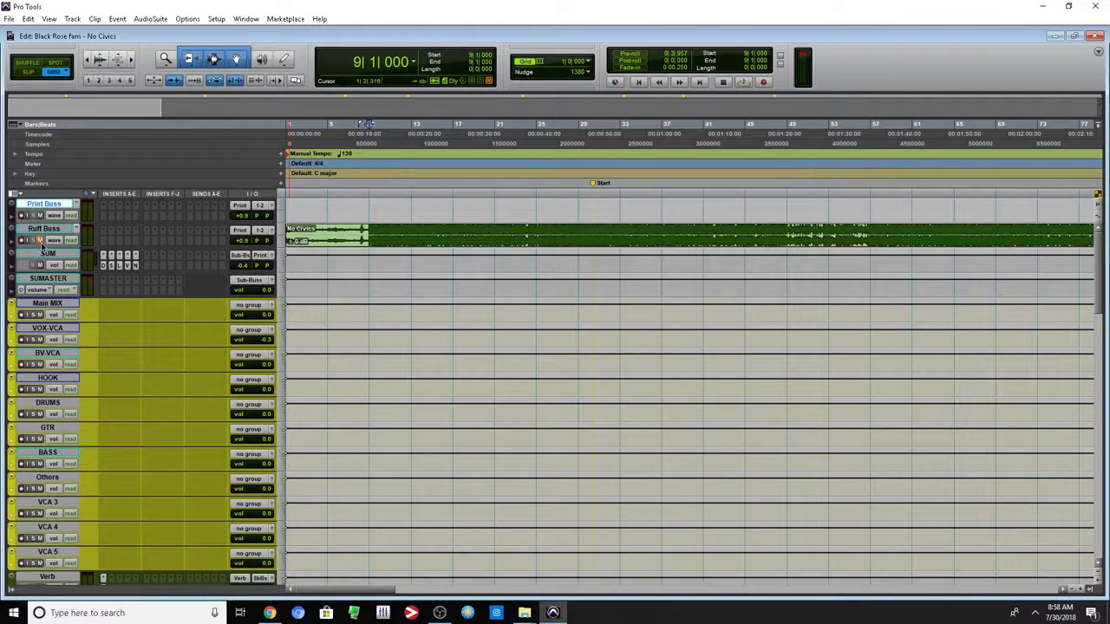
- Record a short test pass on the Print Buss track from bar 9 with input monitoring on, and delete the recorded clip
click(29, 215)
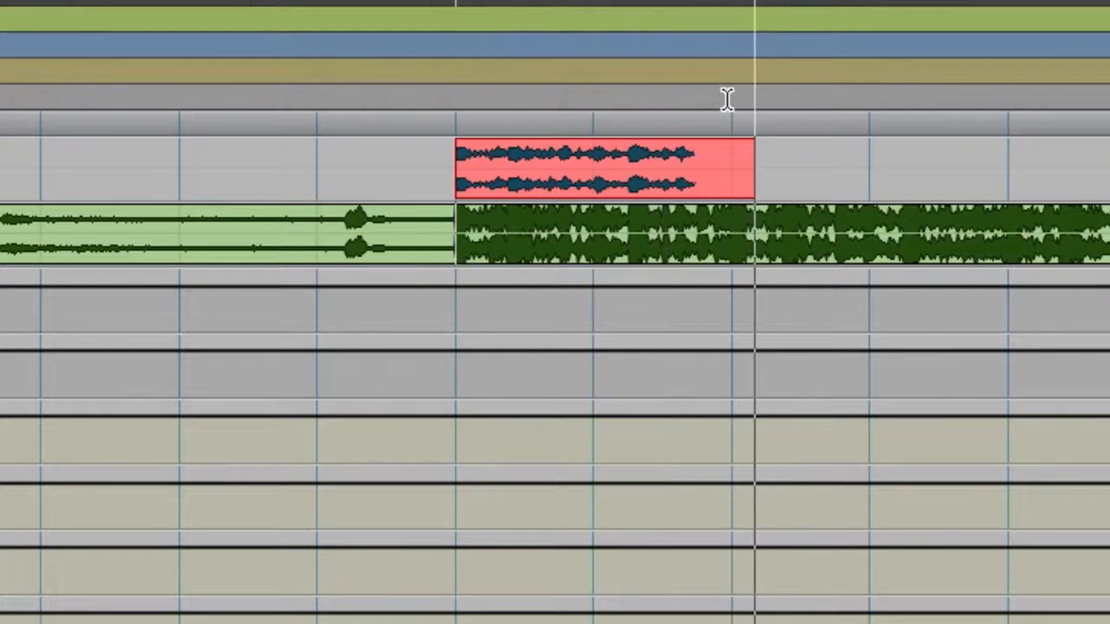
key(space)
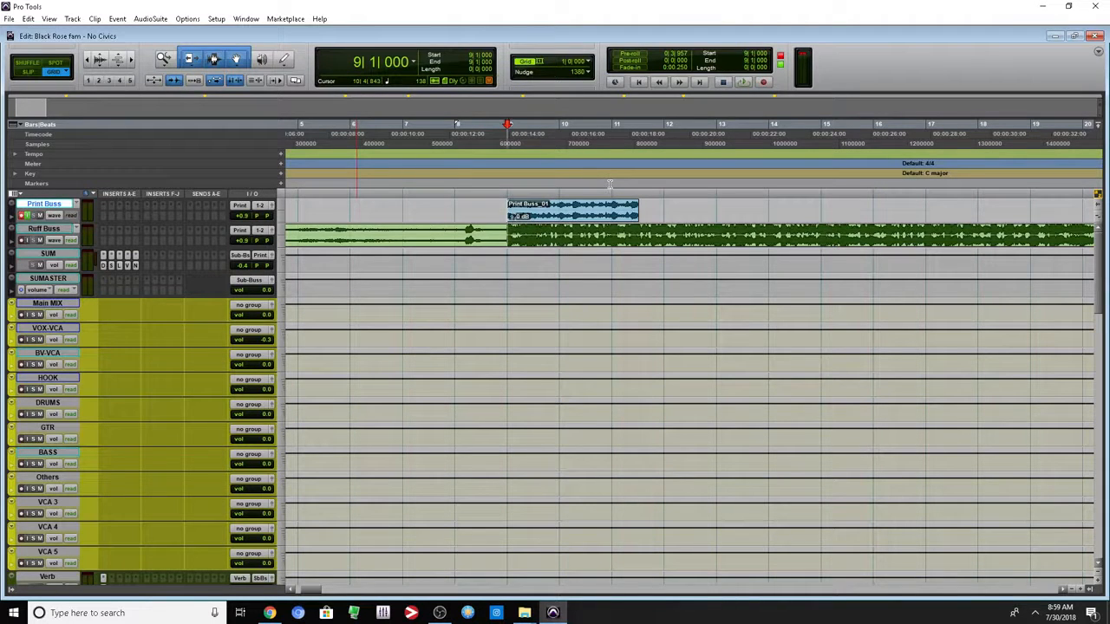
click(571, 215)
click(571, 222)
key(Delete)
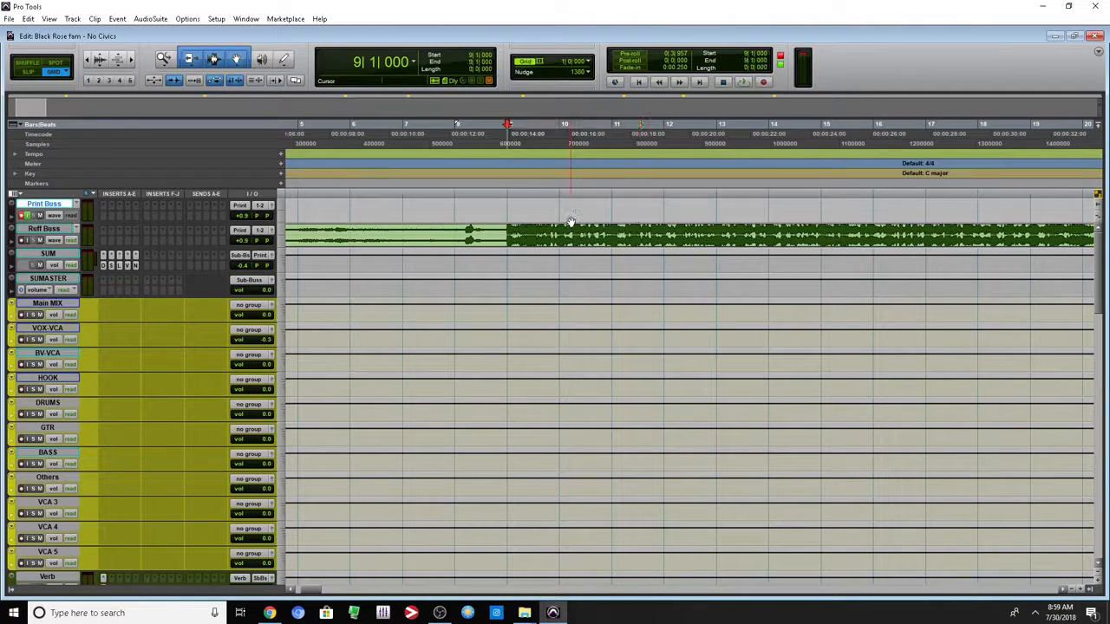
key(r)
key(r)
key(r)
key(r)
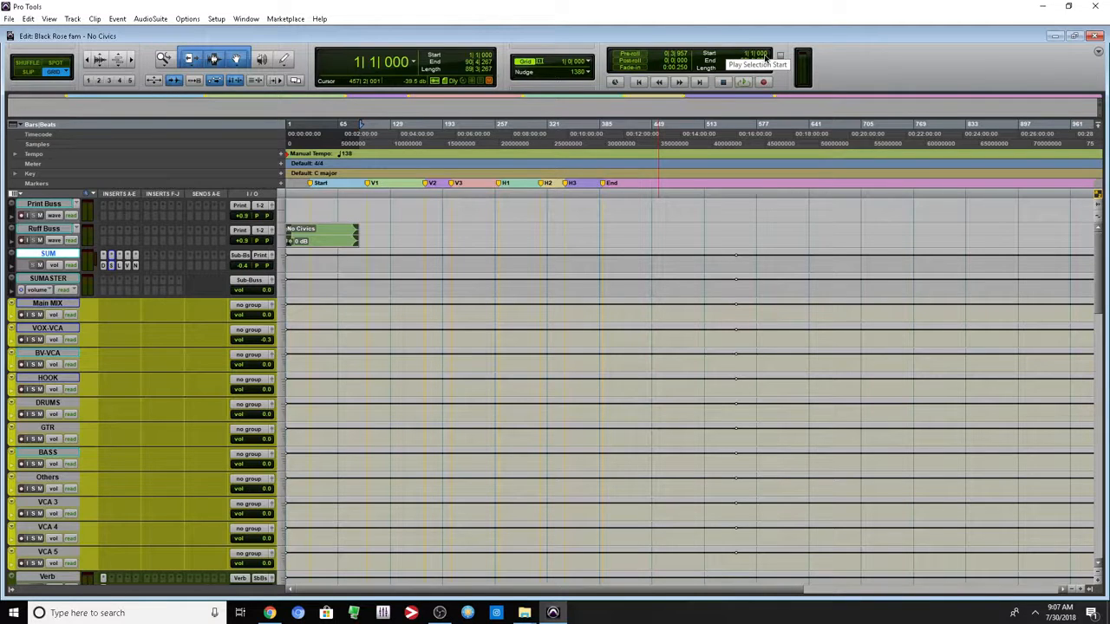
scroll(448, 270, down, 10)
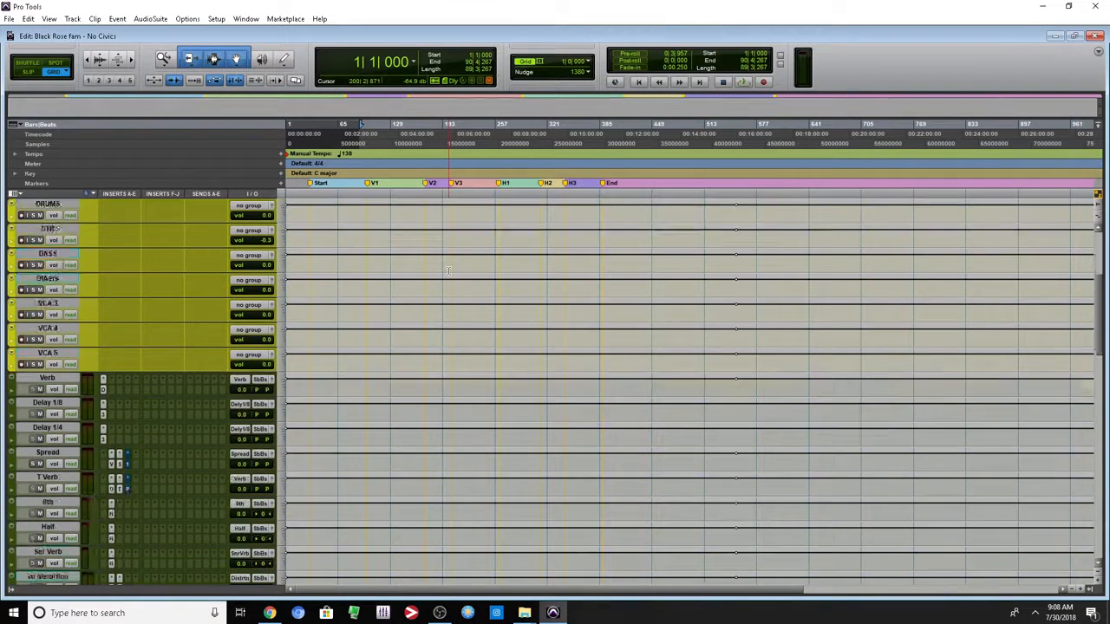
- Inspect the SUM track's insert plug-ins, including the Dorrough meter, FabFilter Pro-L 2 and NUGEN SigMod, and close the plug-in window
scroll(449, 271, up, 10)
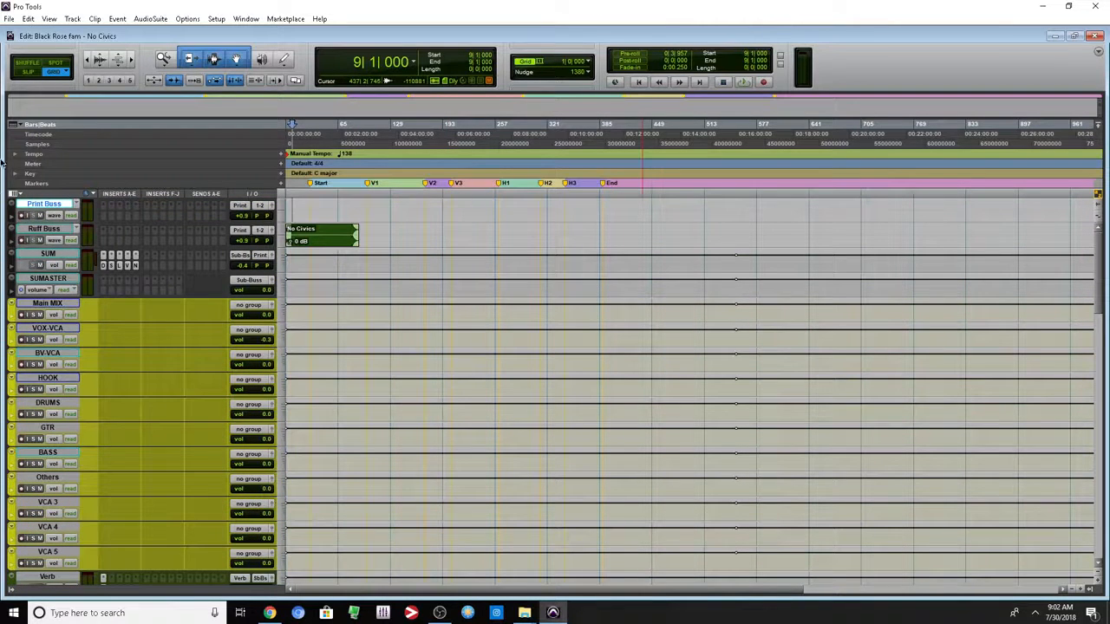
click(106, 265)
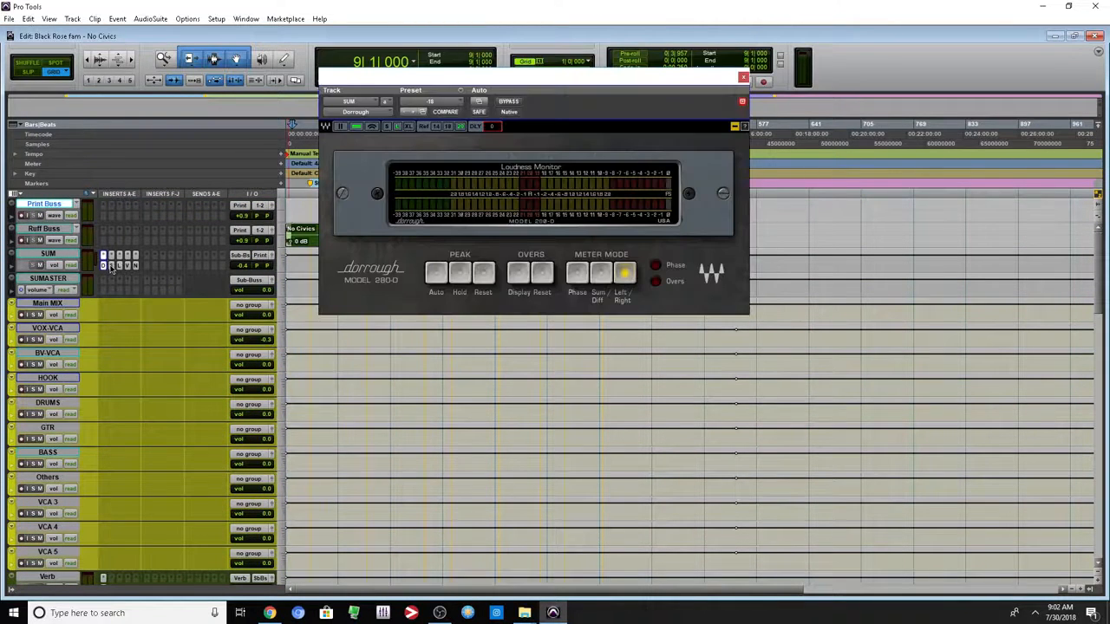
click(111, 266)
click(119, 266)
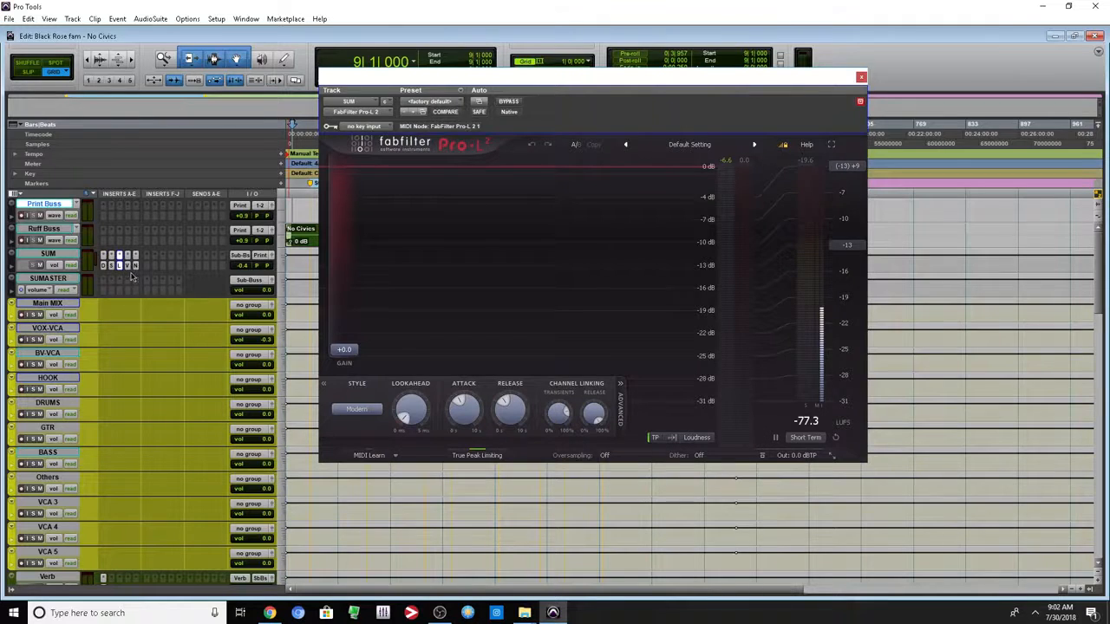
click(127, 265)
click(134, 265)
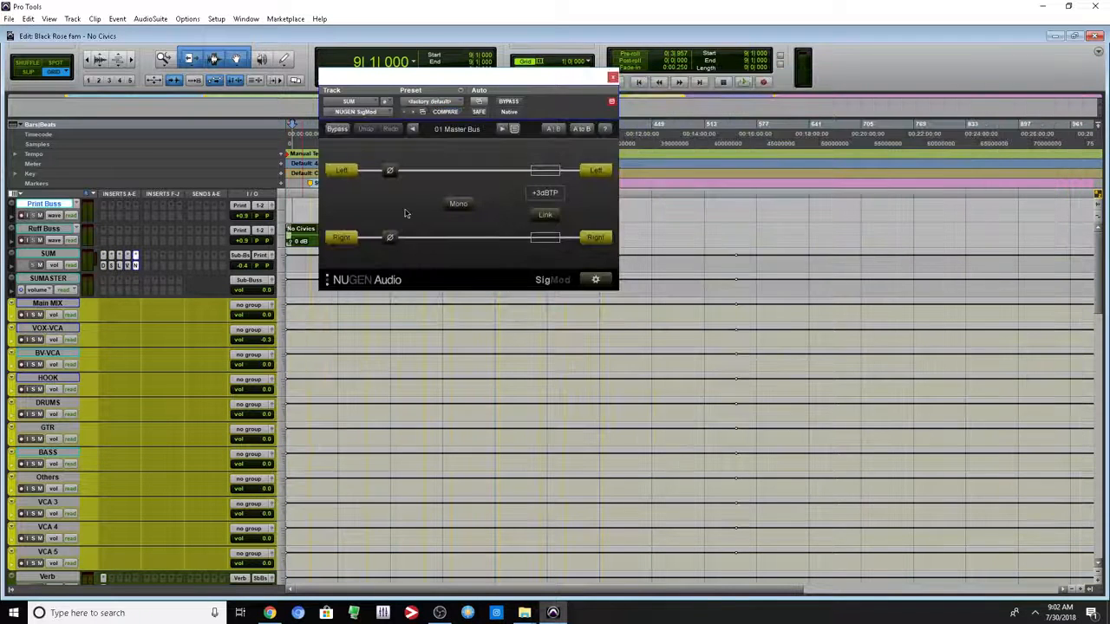
click(612, 77)
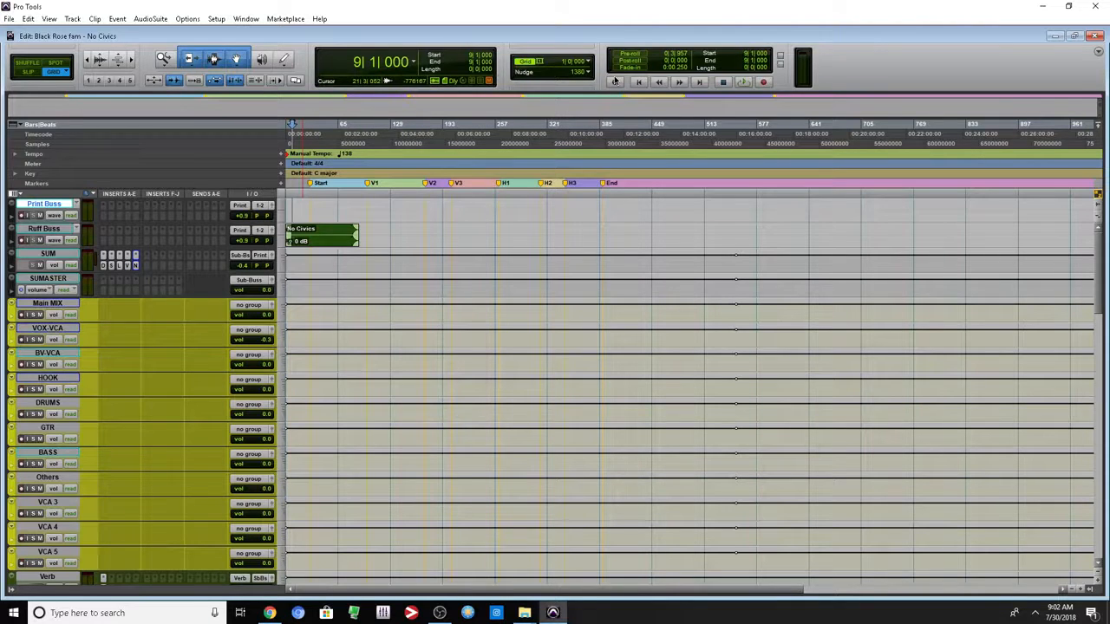
click(111, 265)
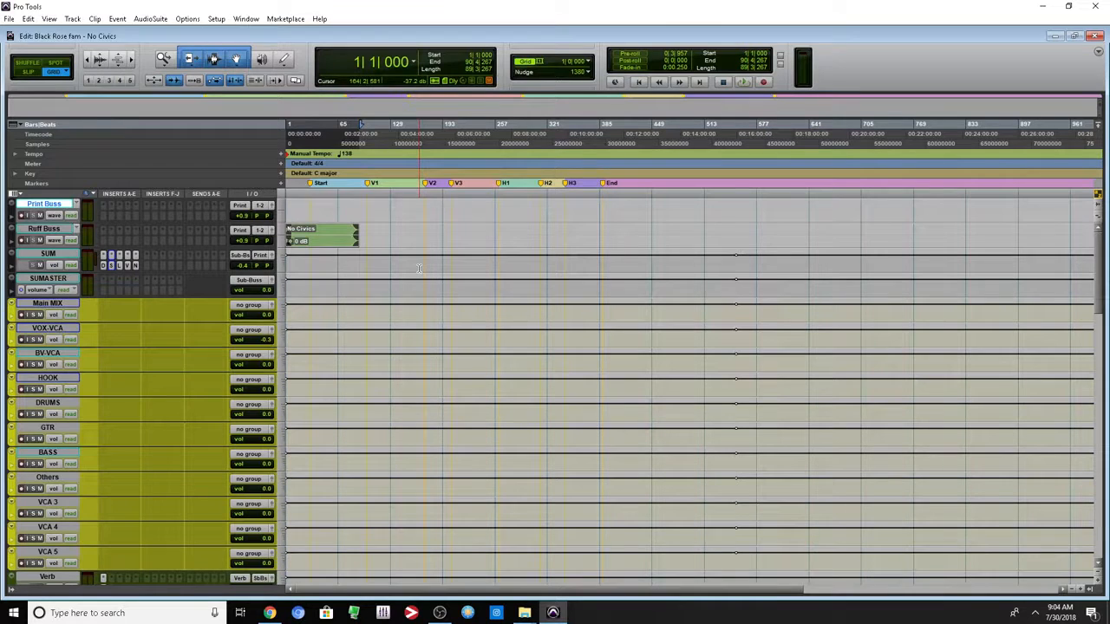
- Select the SUM track and check the beat and vocal tracks from Rec to Libs at the end of the session
click(30, 257)
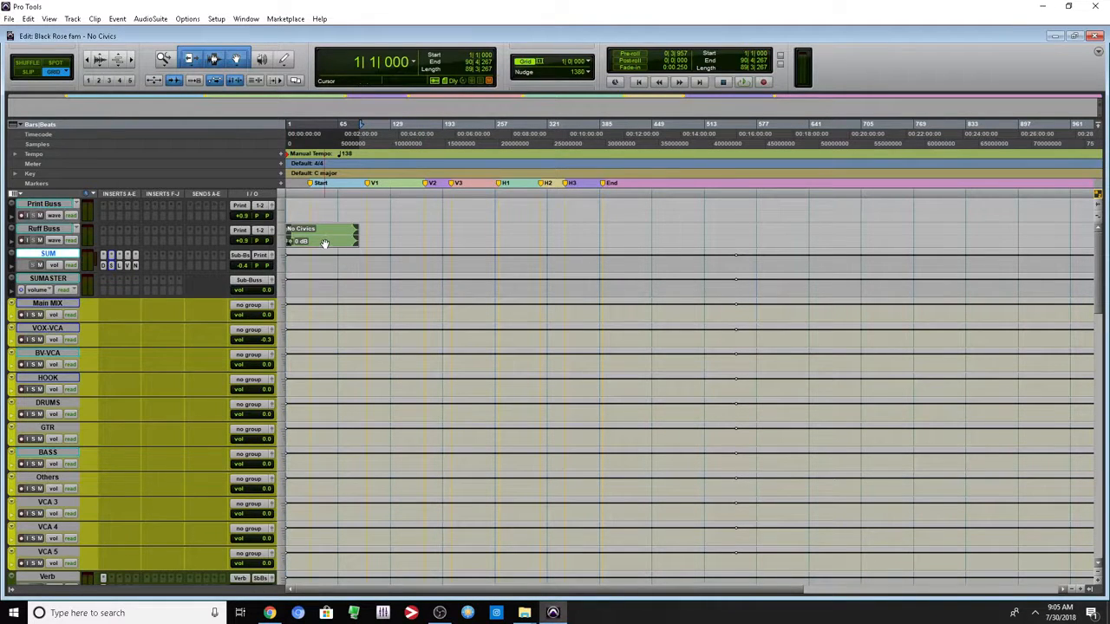
scroll(325, 244, down, 15)
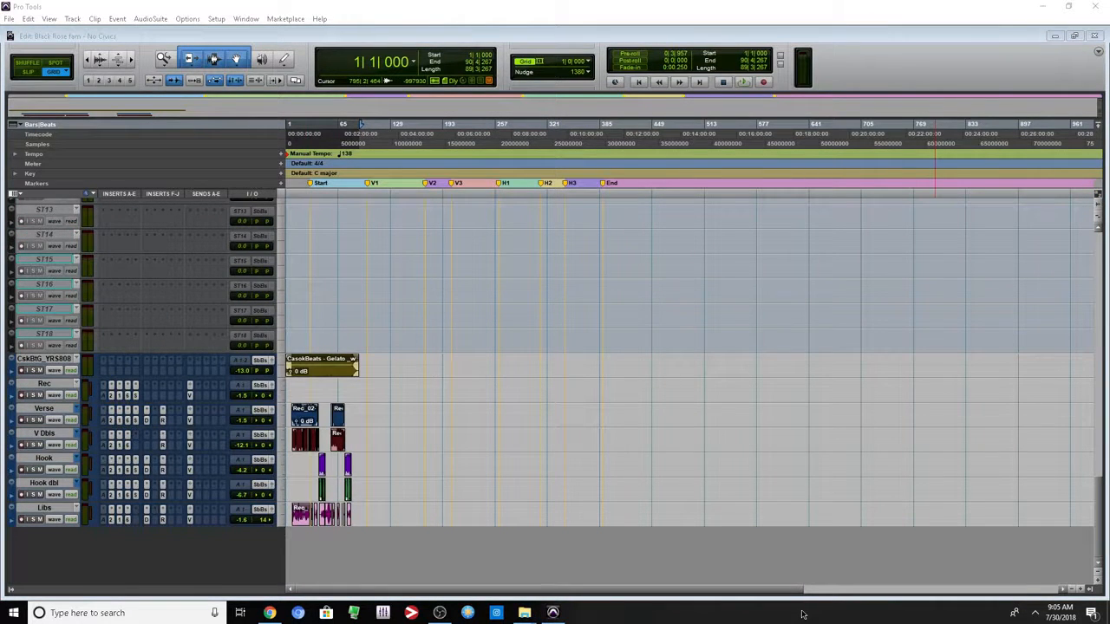
click(414, 373)
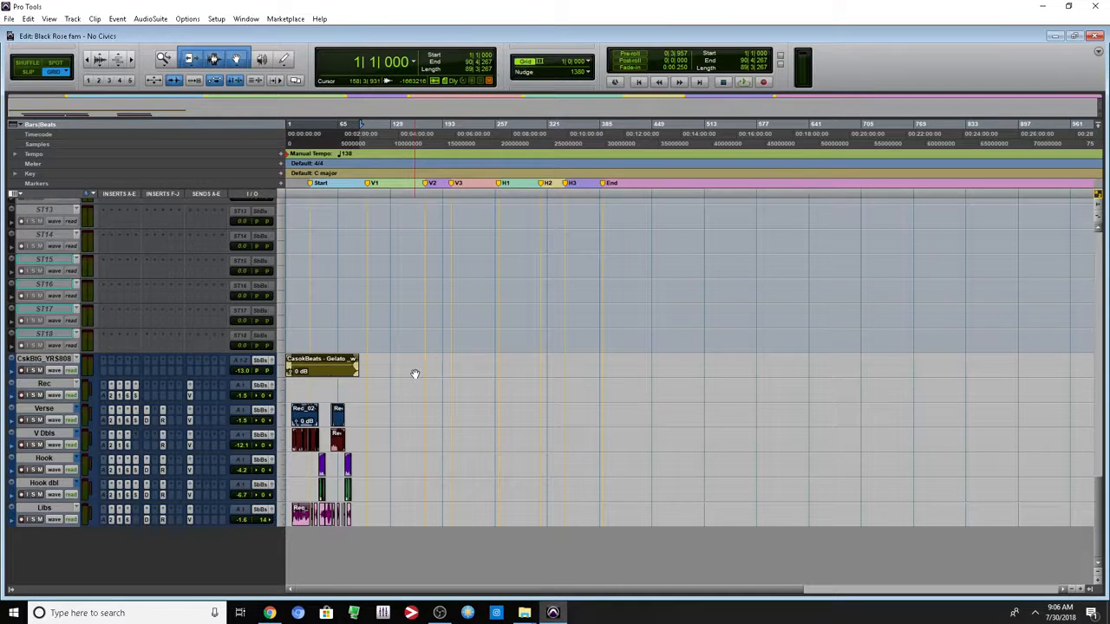
scroll(414, 373, up, 15)
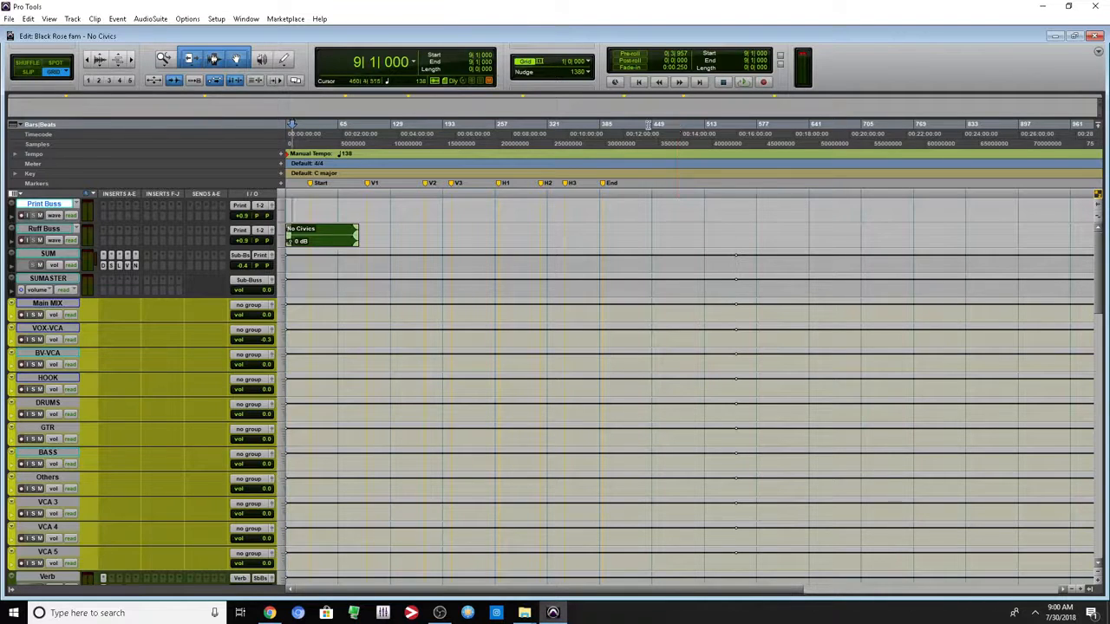
- Turn on Always Display Marker Colors in the display preferences
click(215, 18)
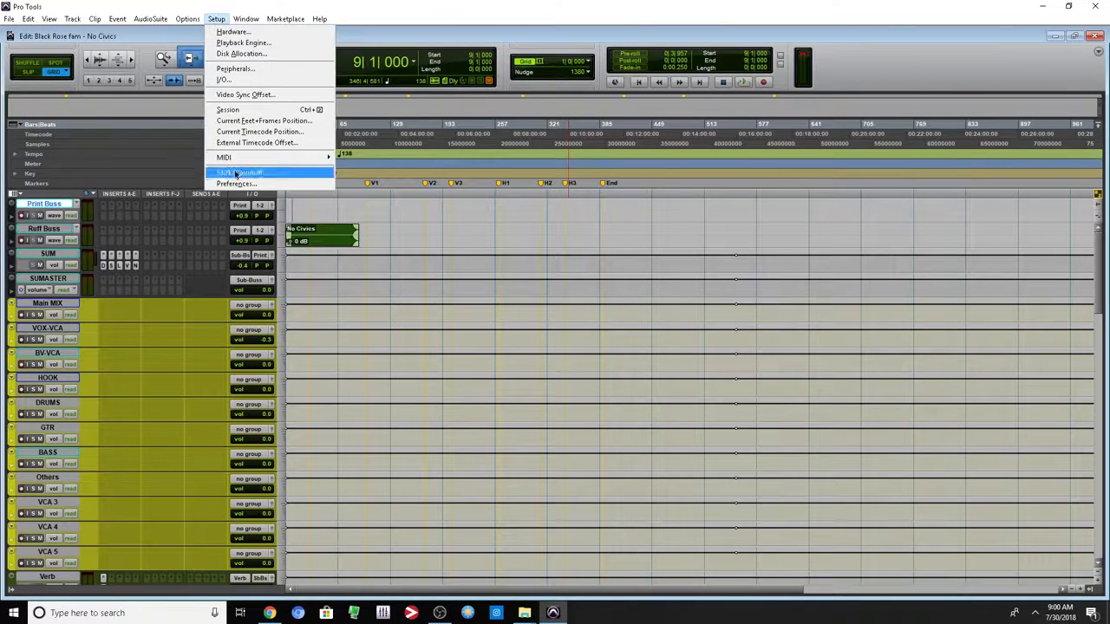
click(251, 184)
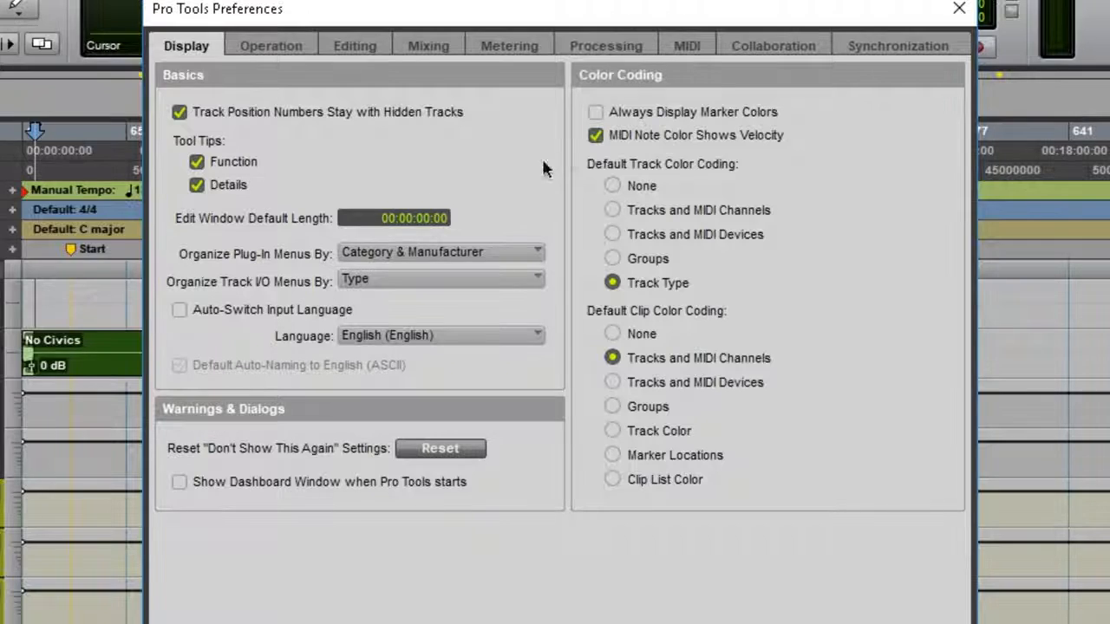
click(634, 112)
key(Return)
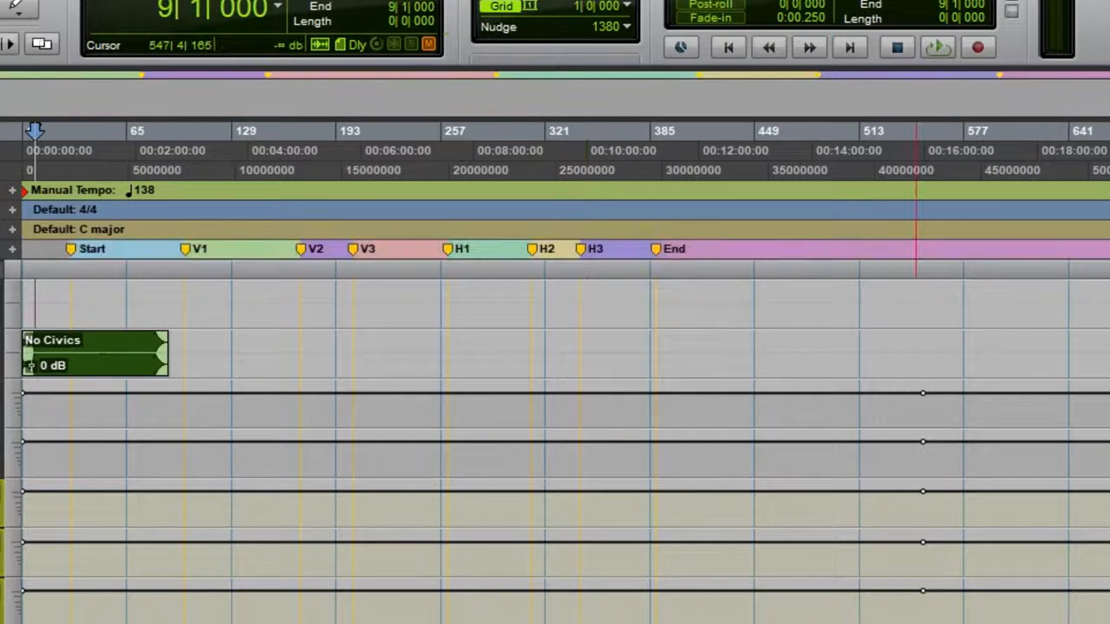